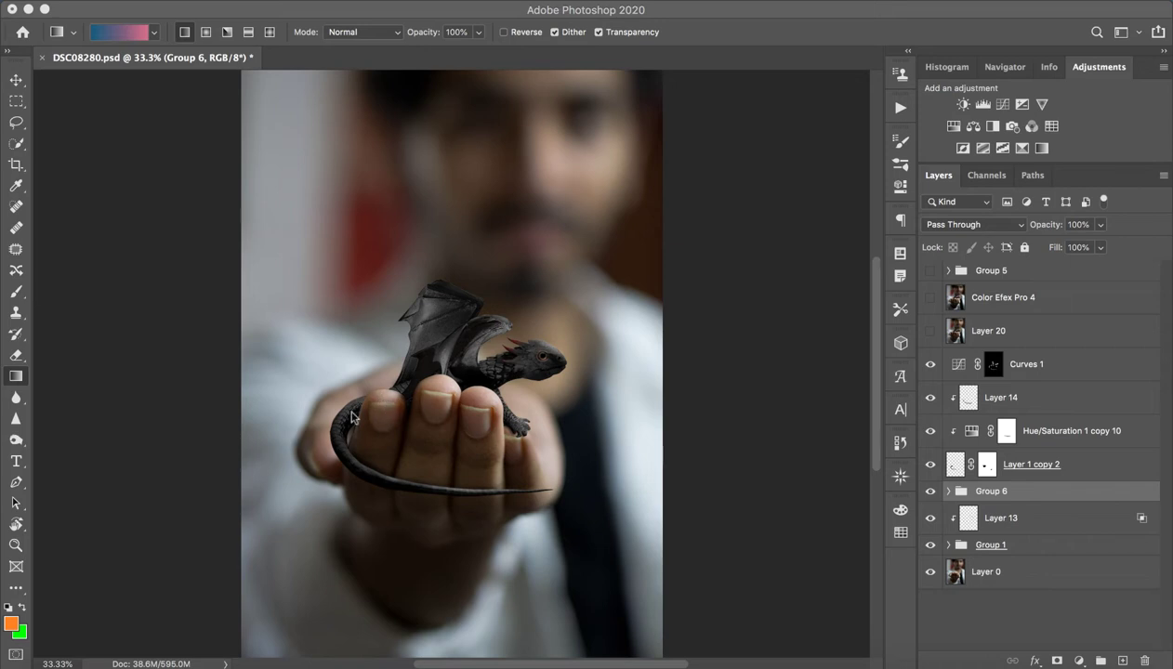
Check the Curves 1 effect, then group Layer 1 copy 2 through Curves 1 into Group 7.
left_click(930, 366)
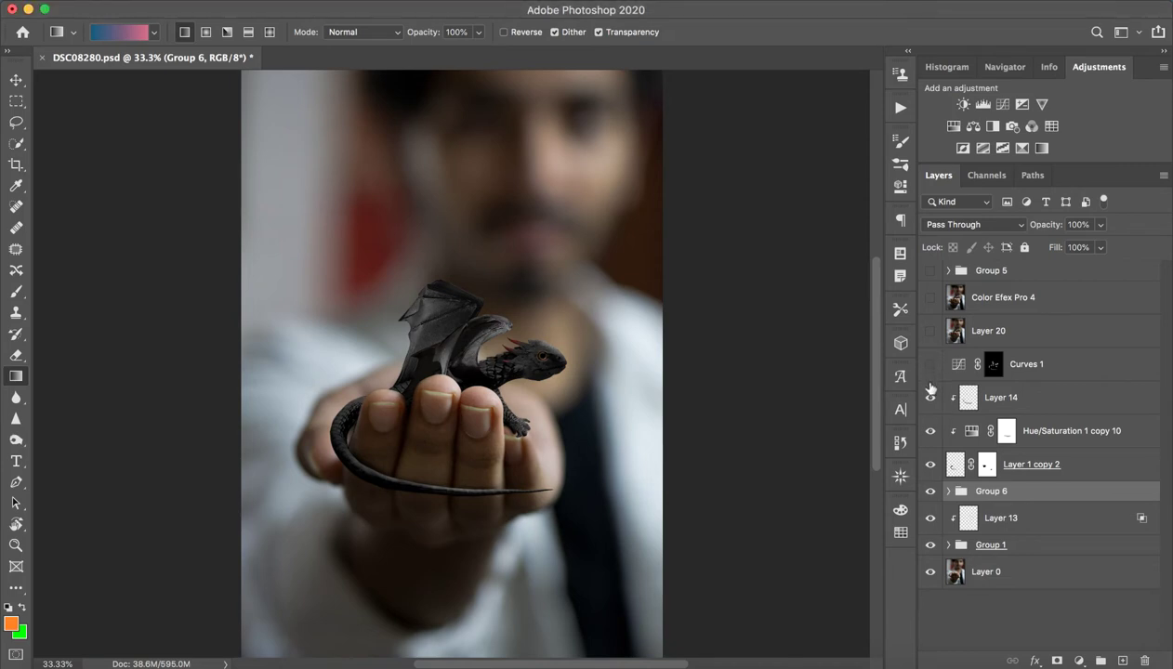
left_click(930, 367)
left_click(1022, 453)
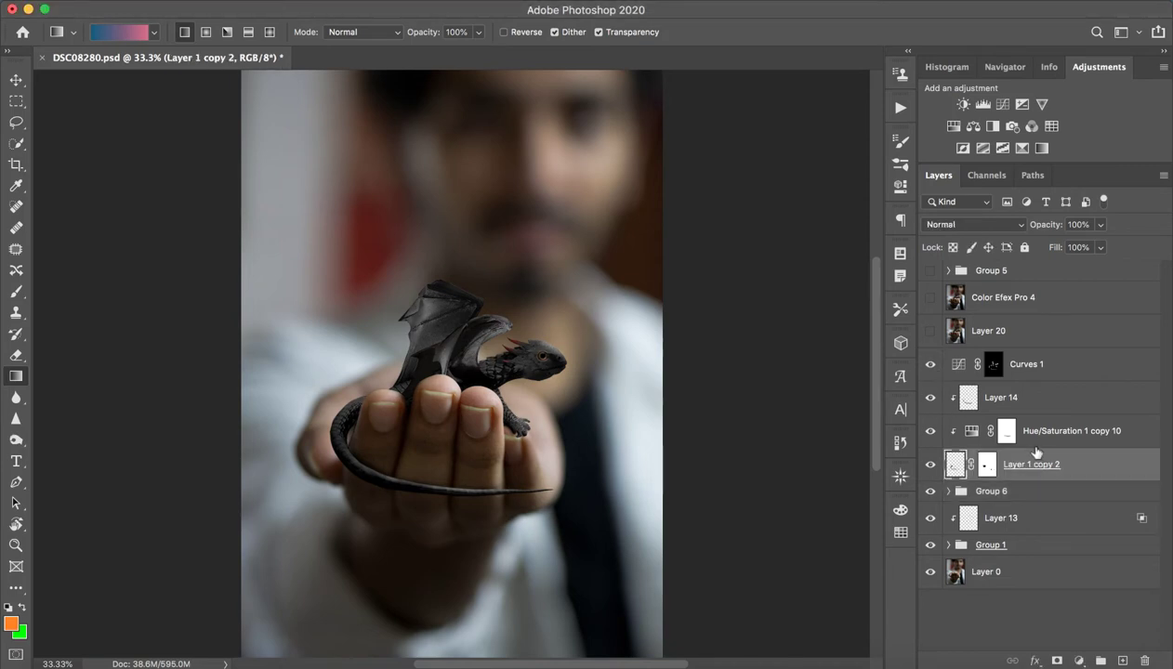
left_click(1038, 371, "shift")
key("ctrl+g")
Toggle Group 7 and Group 6 visibility to compare the dragon against the fingers.
left_click(932, 362)
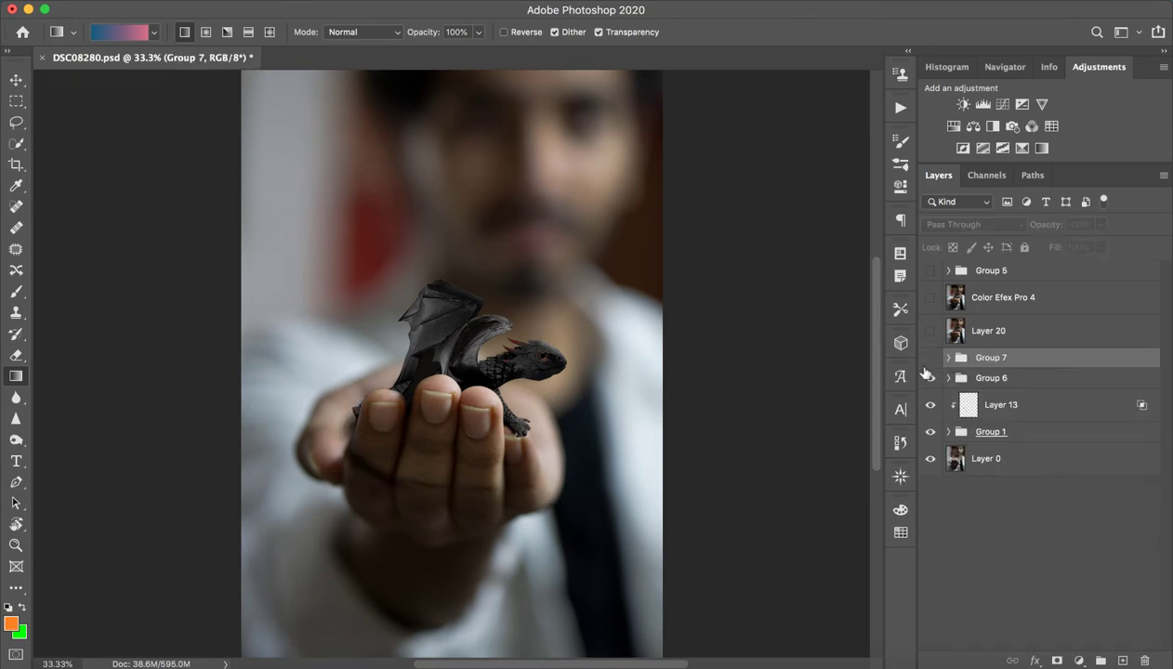
left_click(932, 363)
left_click(930, 364)
left_click(931, 362)
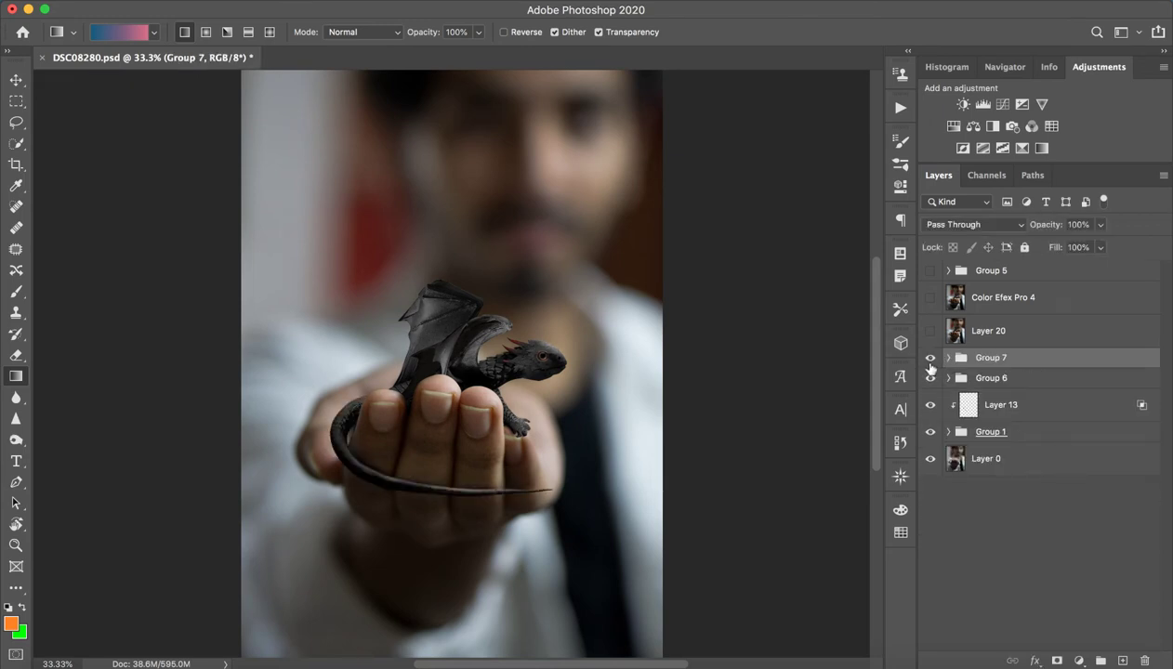
left_click(929, 363)
left_click(930, 363)
left_click(930, 378)
left_click(930, 379)
Toggle Layer 13 and Group 1 off and on to check their shading and darkening.
left_click(931, 406)
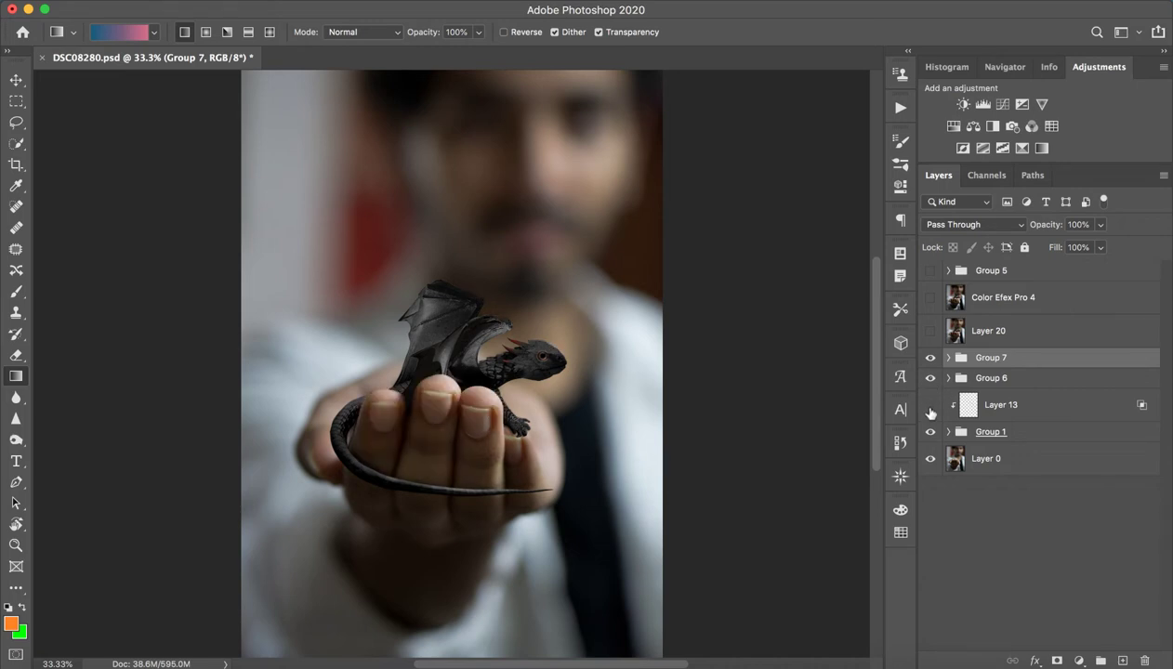
left_click(930, 406)
left_click(930, 433)
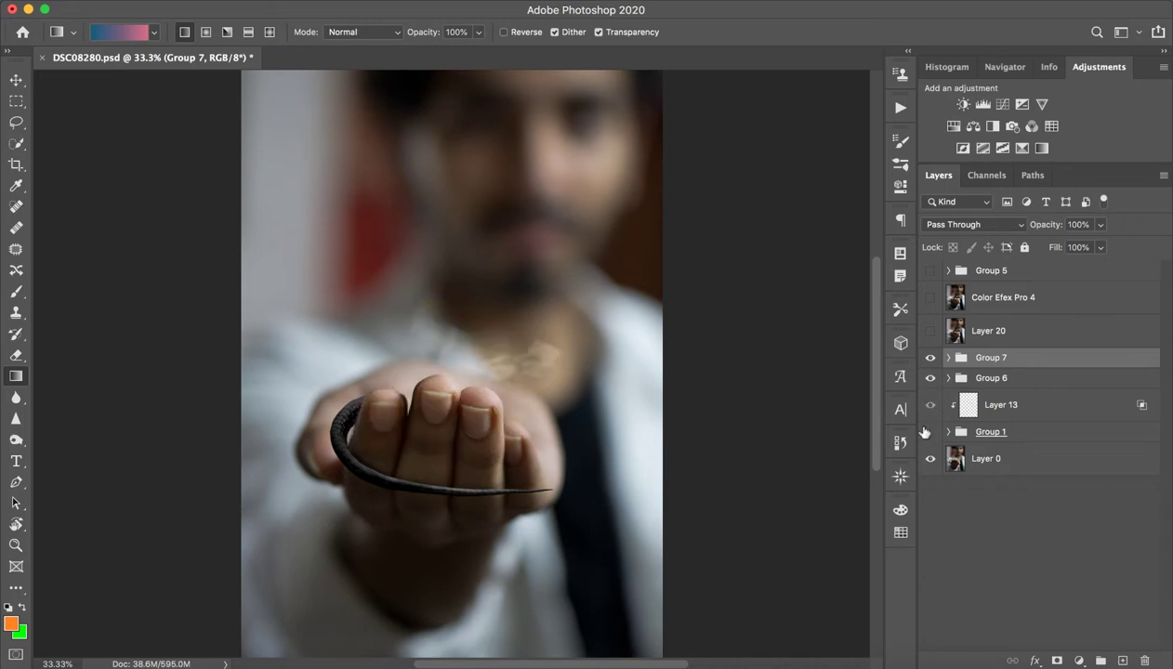
left_click(932, 432)
left_click(931, 433)
left_click(930, 433)
Hide Group 6, and briefly hide the background photo to view the dragon alone.
left_click(930, 378)
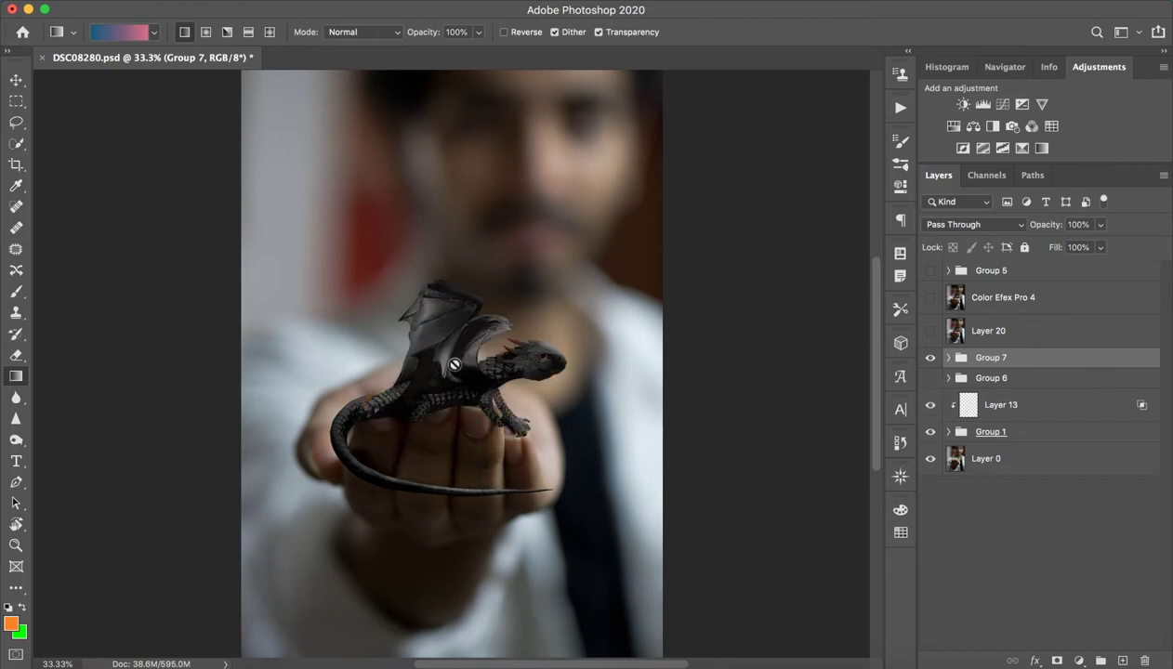
left_click(930, 459)
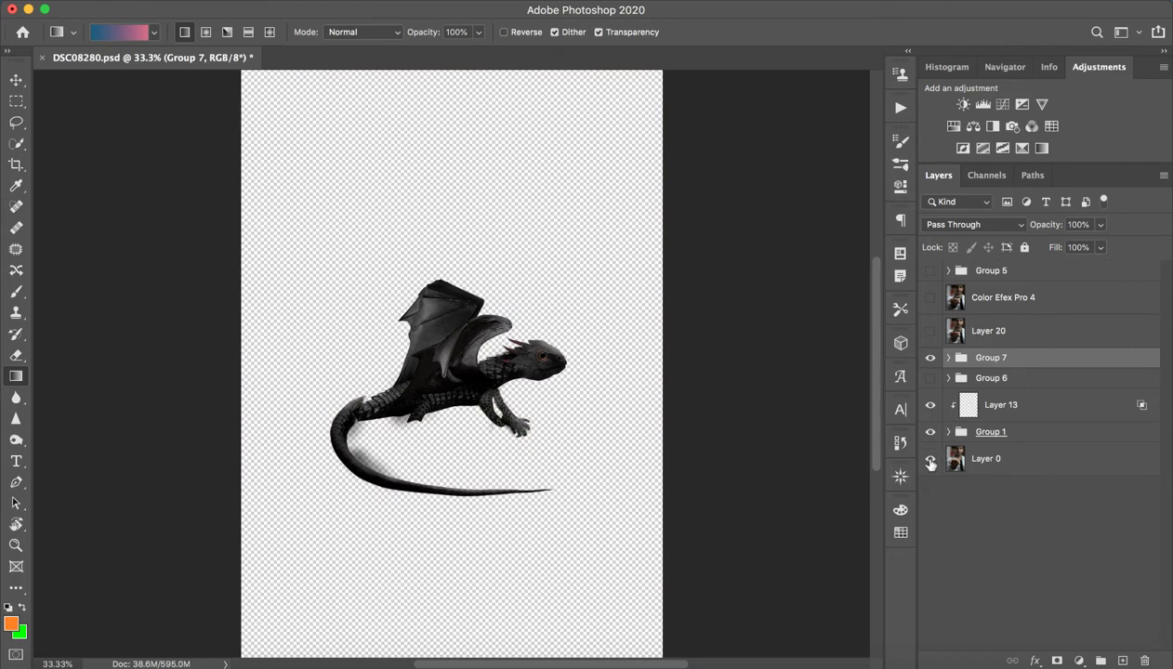
left_click(930, 460)
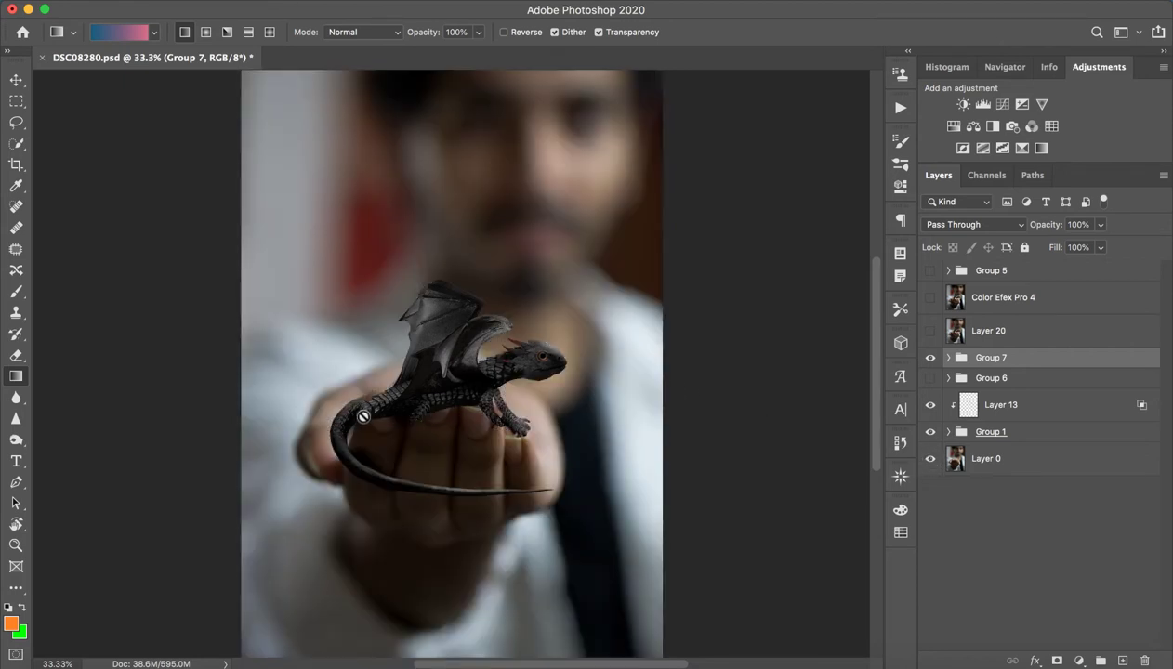
Zoom in to inspect the dragon's body, then back out to the whole photo.
key("z")
left_click_drag(363, 416, 380, 364)
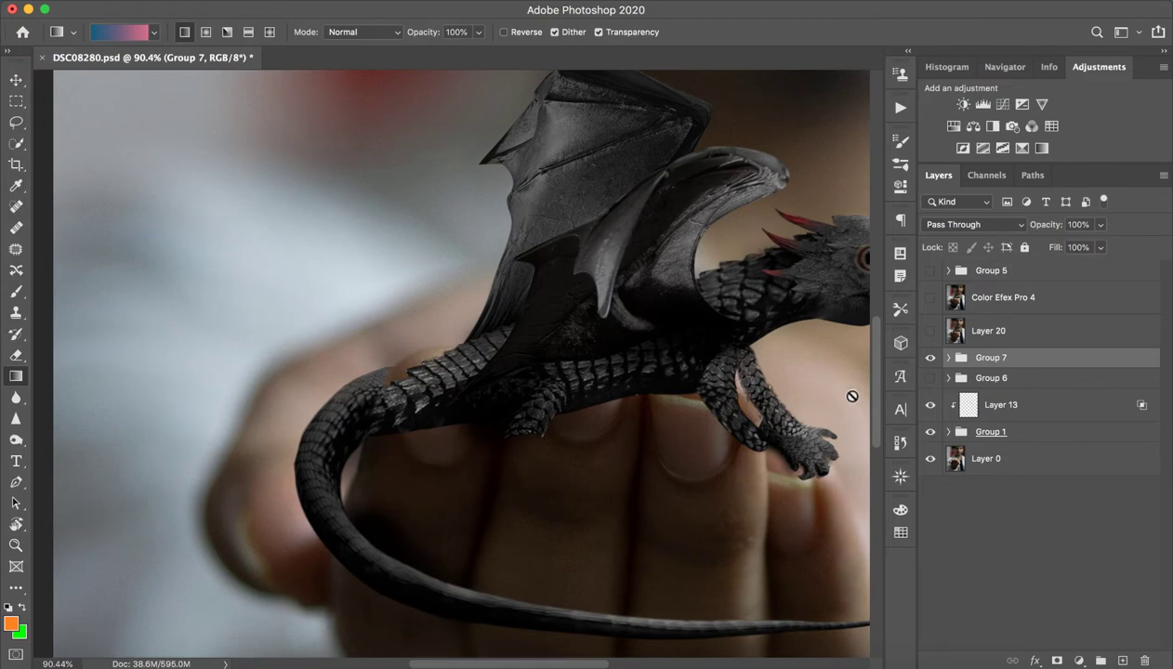
key("z")
left_click_drag(785, 404, 611, 375)
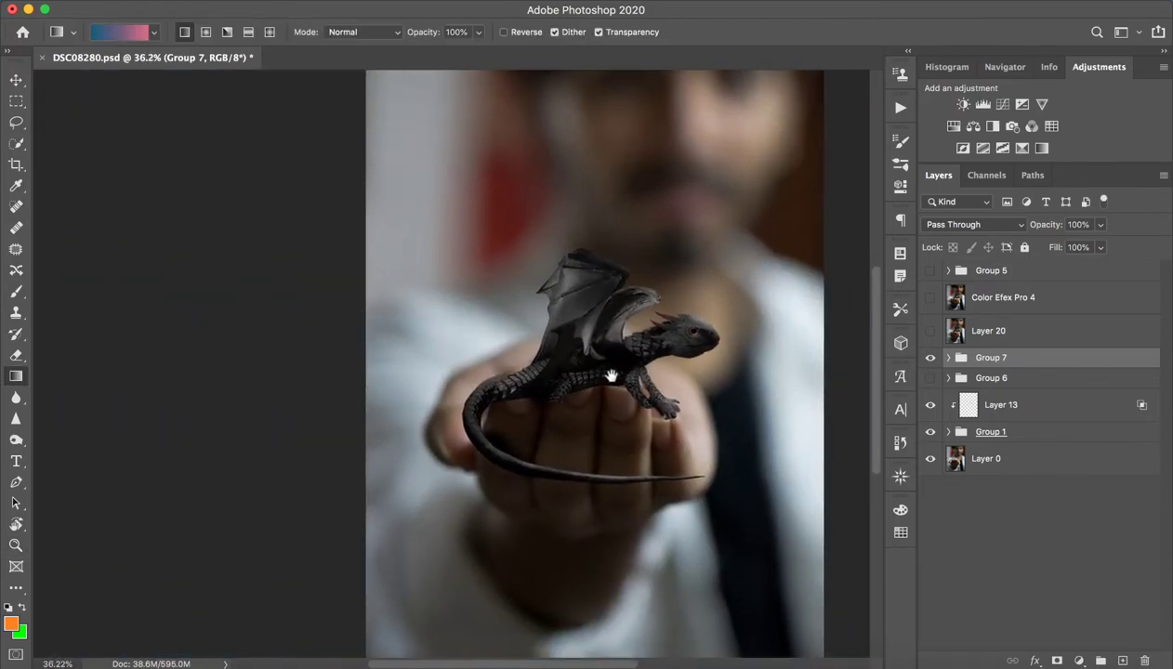
key("z")
left_click(611, 376)
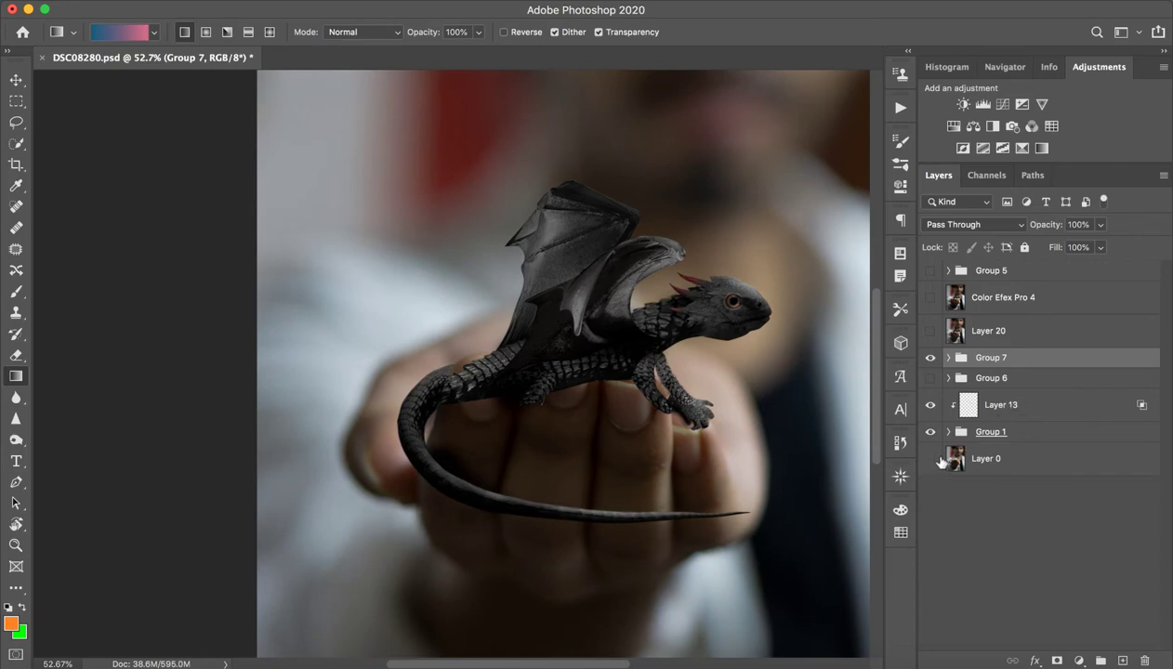
Hide the background photo and group Group 7, Group 6, Layer 13 and Group 1 into Group 8.
left_click(933, 458)
left_click(1000, 409, "shift")
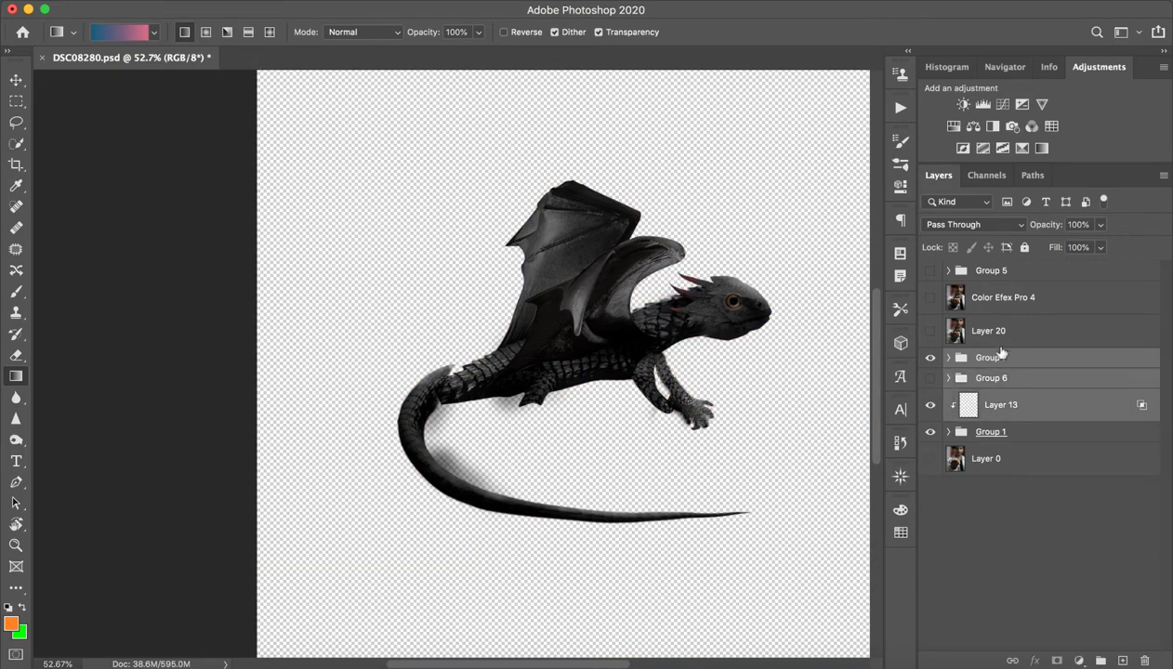
right_click(982, 361)
left_click(975, 362)
left_click(1022, 433)
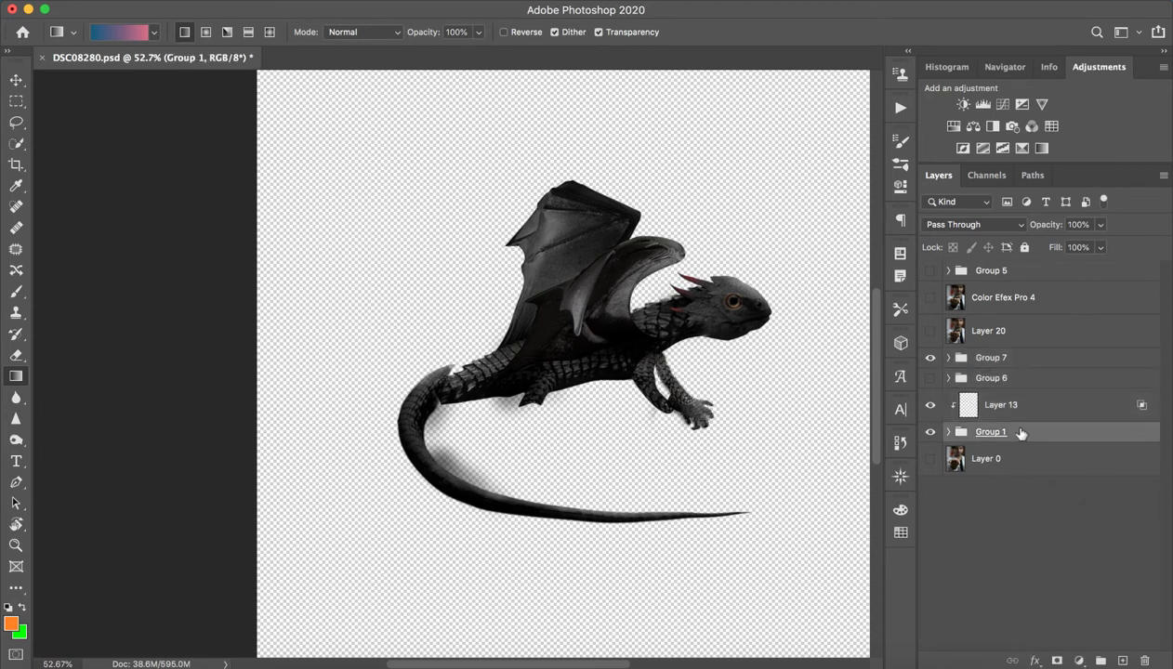
left_click(1017, 360, "shift")
key("super+g")
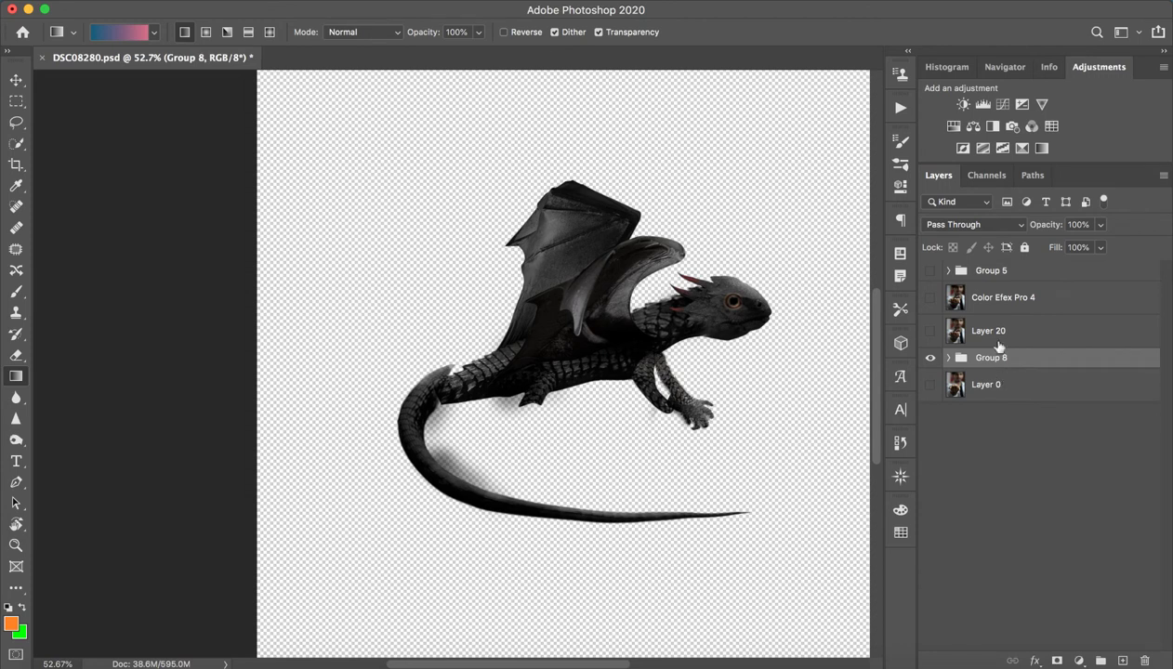
Quick Export Group 8 as PNG named DRagon on the Desktop, creating a 'Dragon png' folder.
right_click(1030, 363)
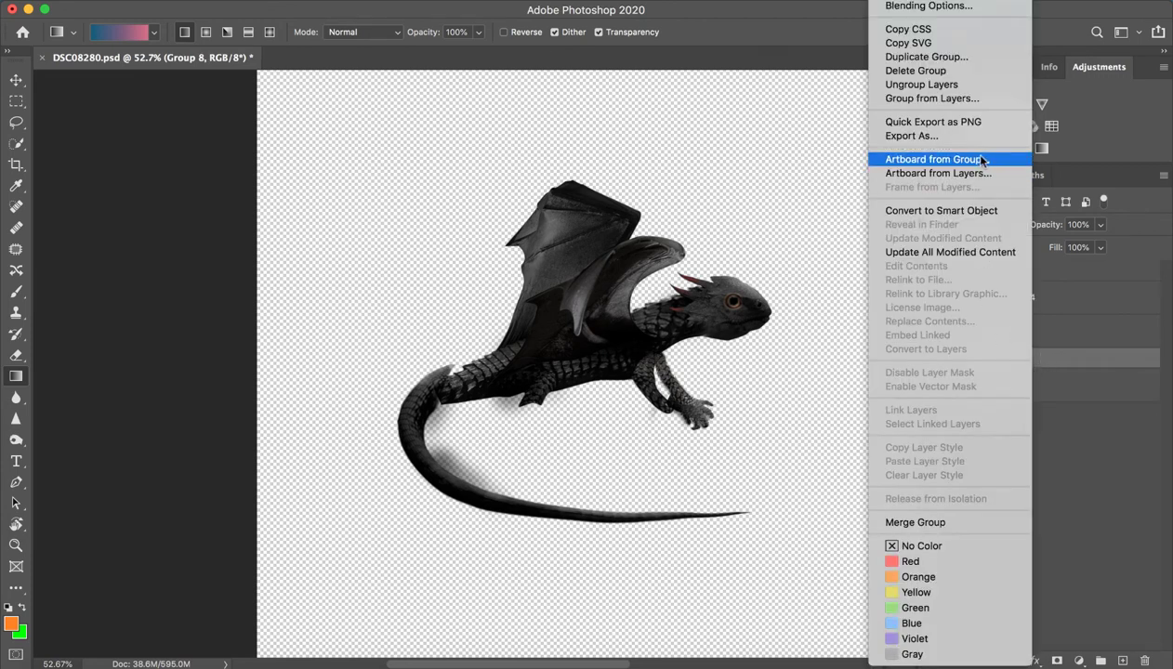
left_click(949, 128)
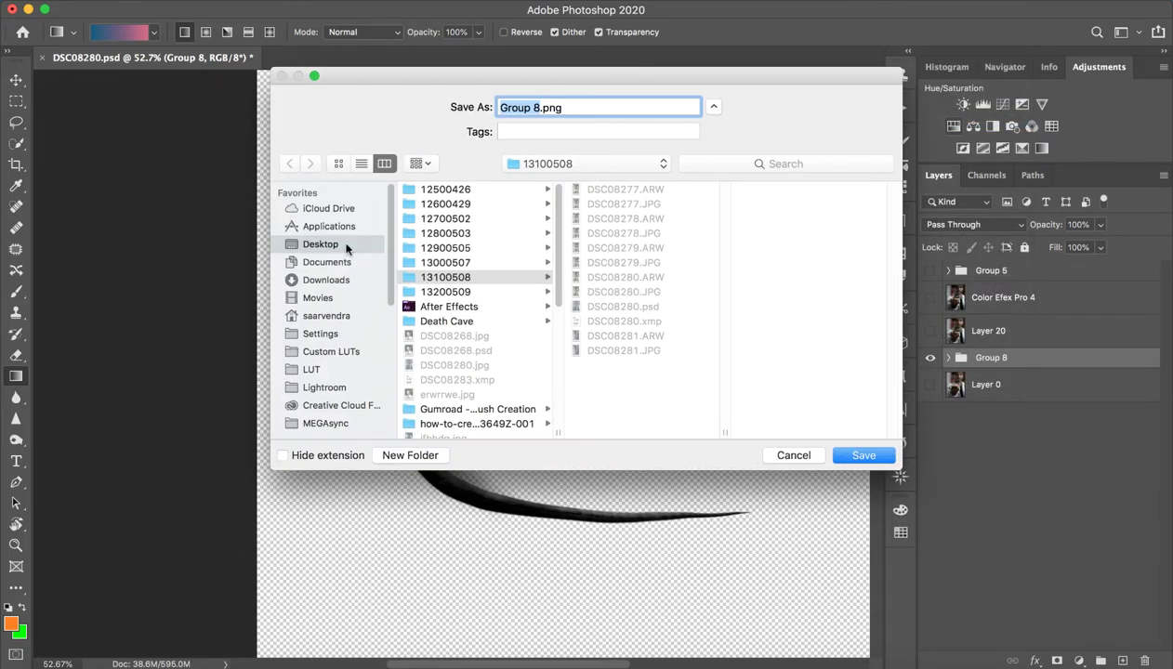
left_click(337, 246)
type("D")
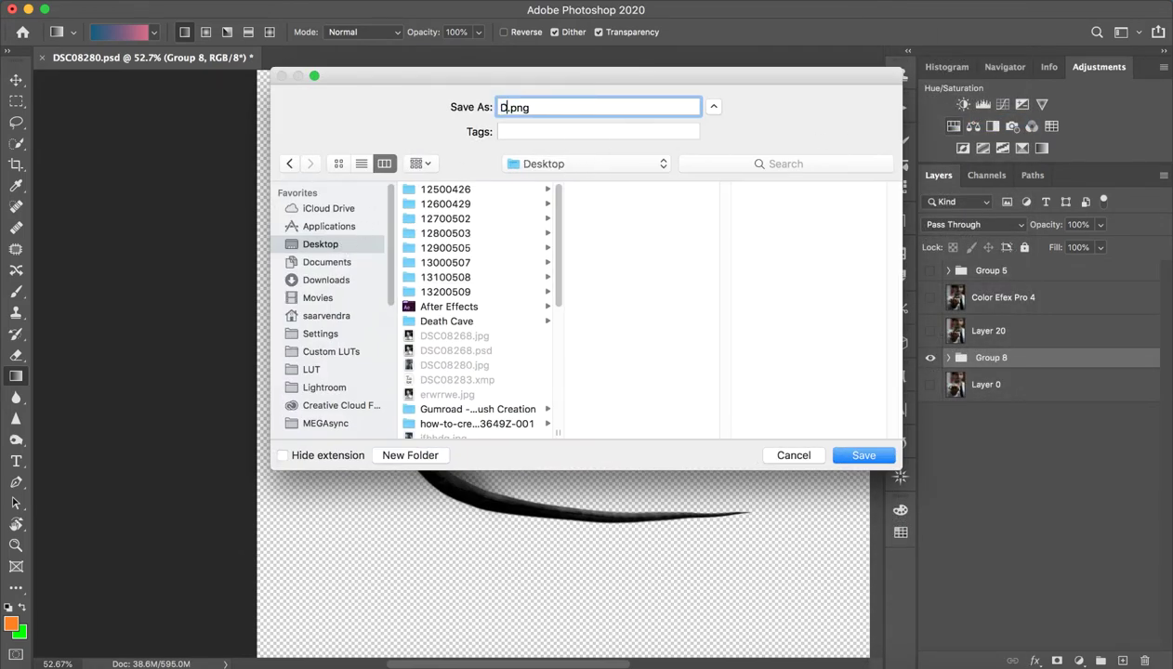
type("Ragon")
left_click(410, 454)
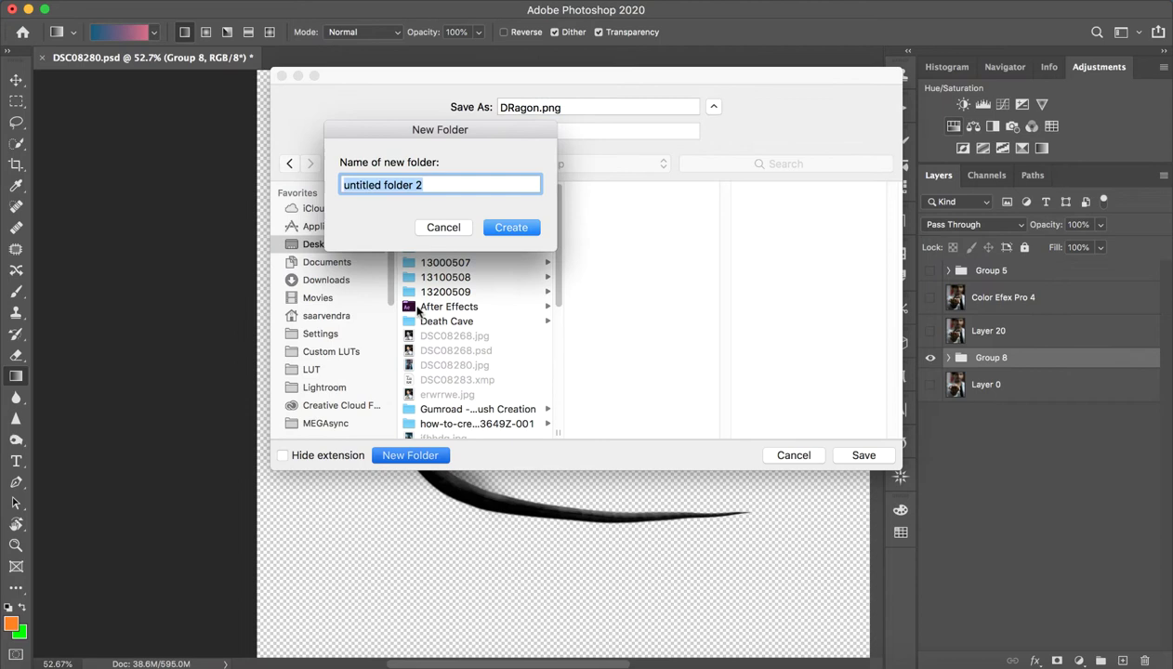
type("Dragon png")
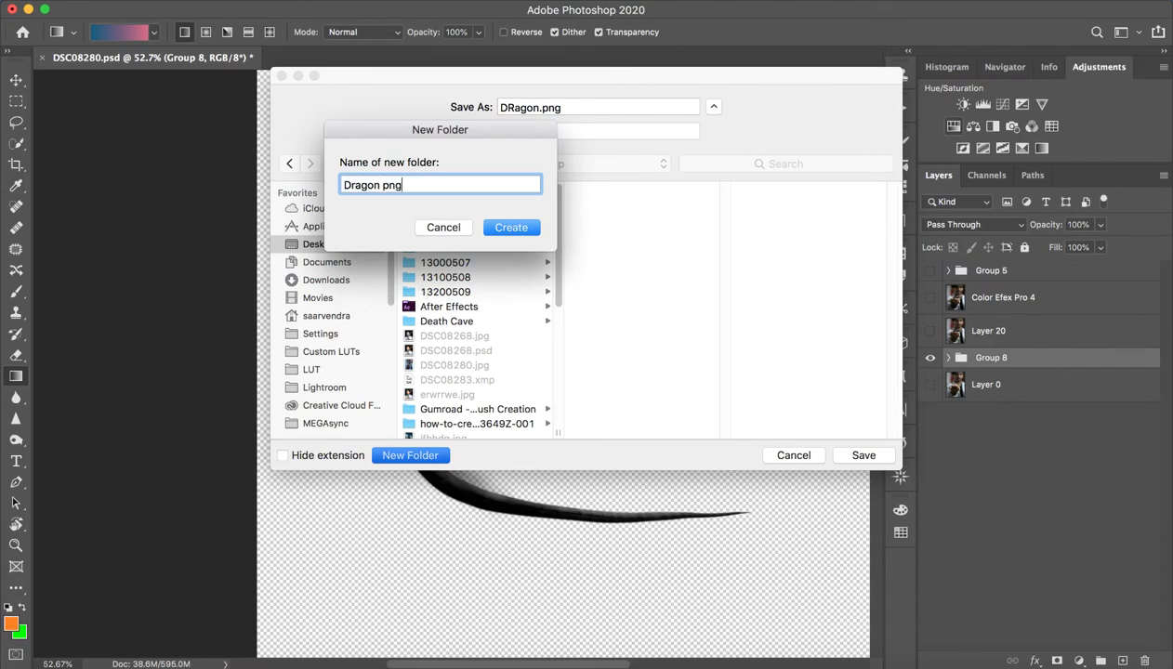
key("Return")
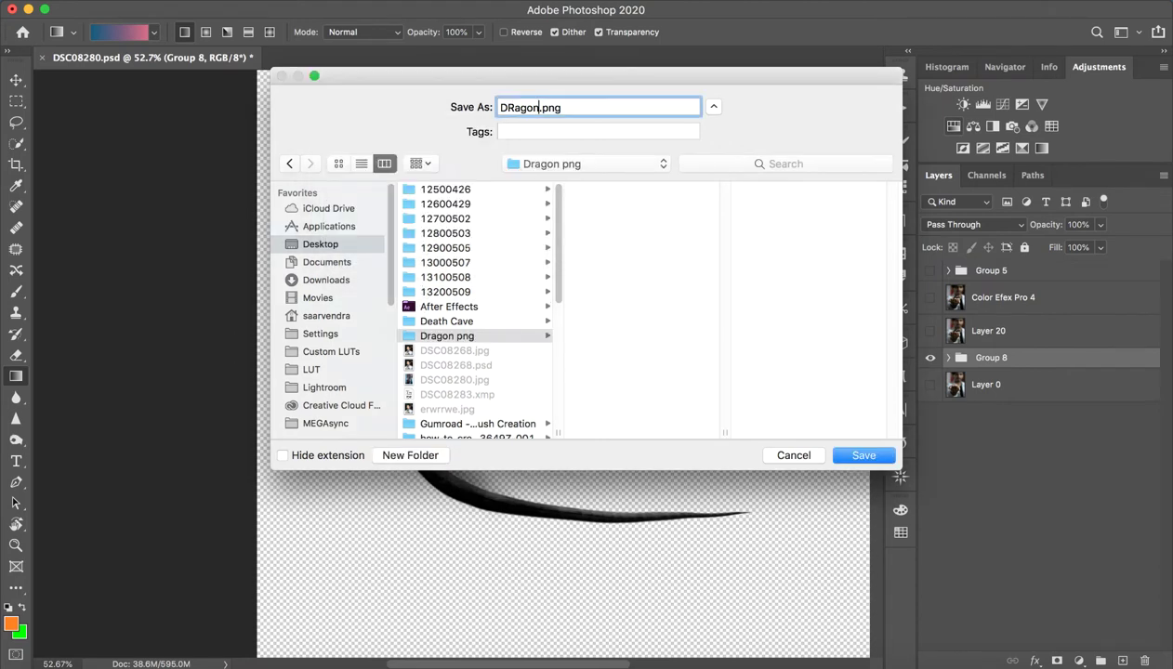
Save DRagon.png into the new folder and fit the whole canvas in the window.
left_click(840, 454)
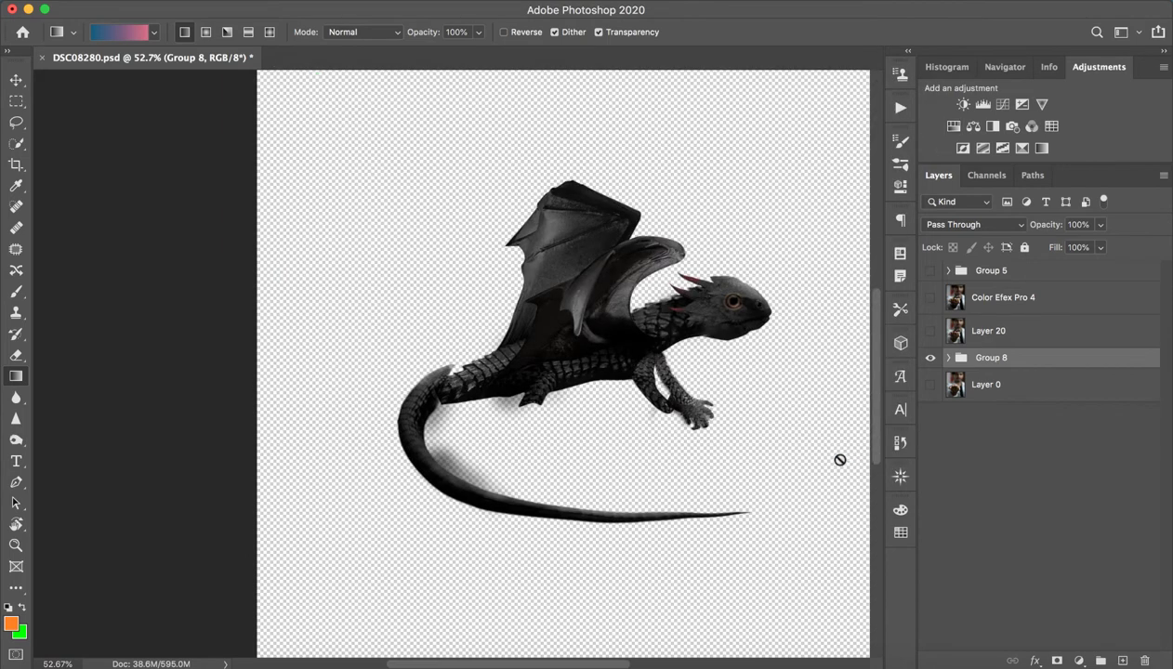
key("z")
left_click_drag(641, 336, 591, 349)
key("super+0")
key("g")
Ungroup Group 8 and show the background photo behind the dragon again.
key("super+shift+g")
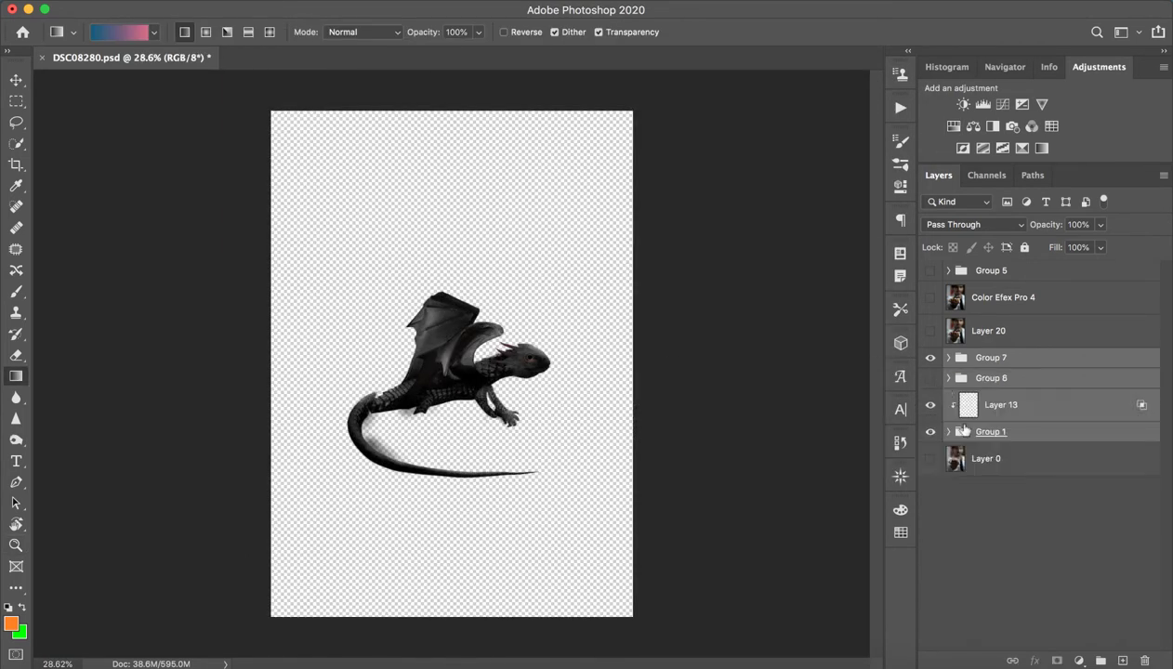
left_click(990, 527)
left_click(931, 459)
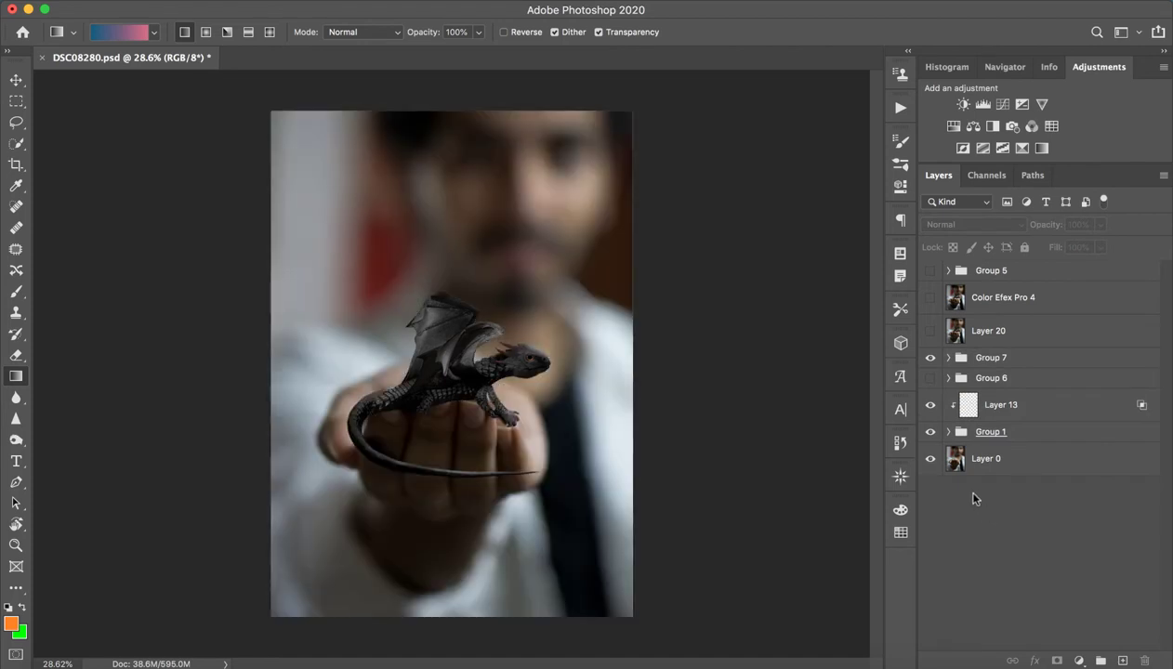
key("super+z")
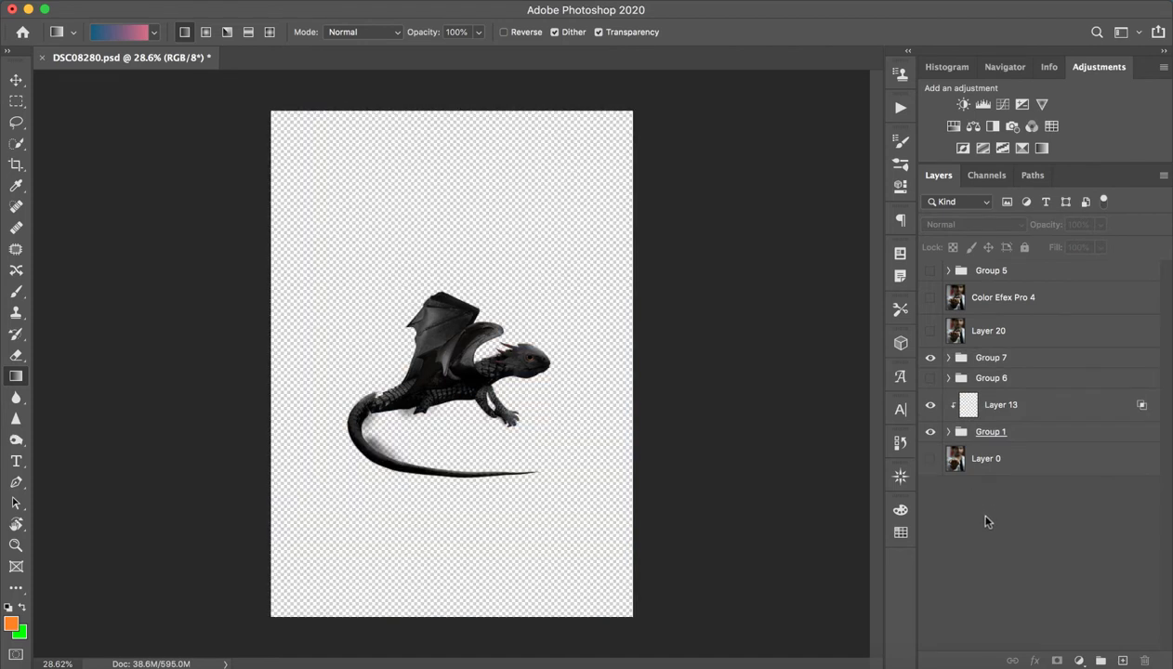
key("super+shift+z")
Hide Group 7, Layer 13 and Group 1 so only the hand portrait remains.
left_click(930, 431)
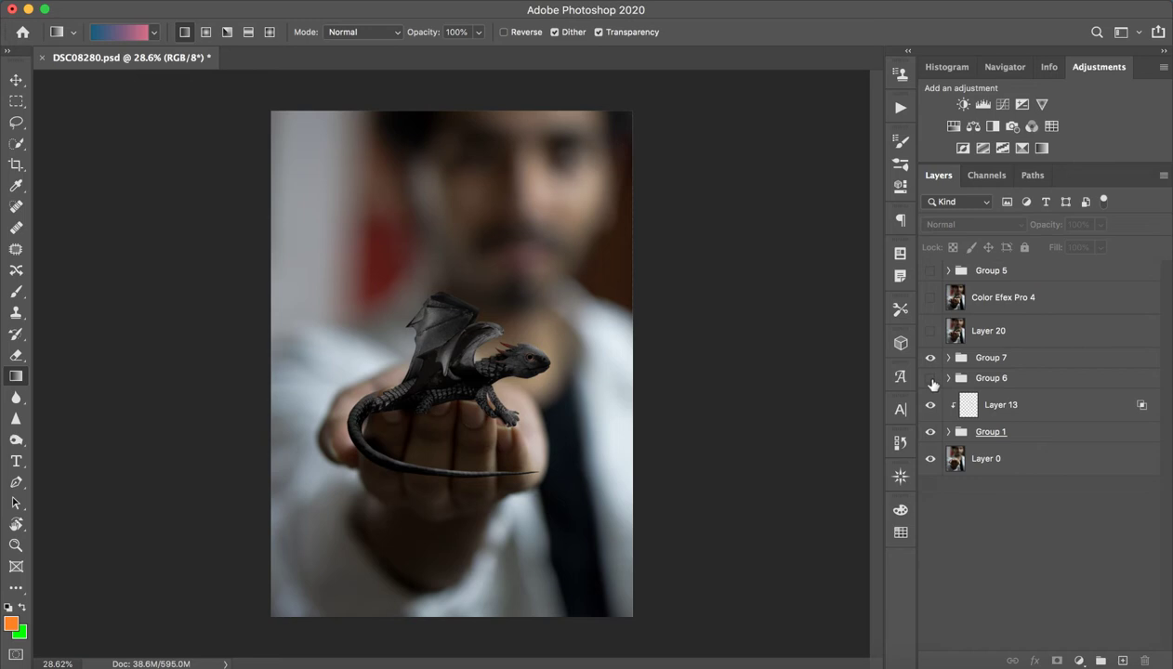
left_click(931, 357)
left_click(930, 357)
left_click(931, 405)
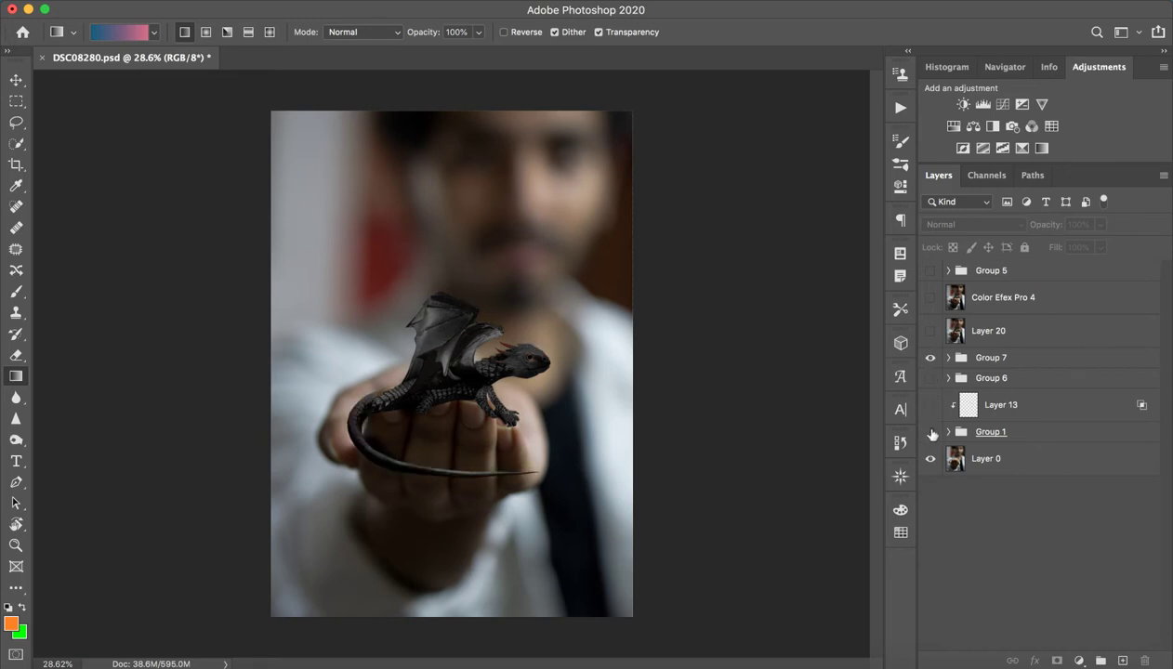
left_click(930, 431)
left_click(931, 358)
Zoom in on the hand's fingers and back out to the full photo.
key("z")
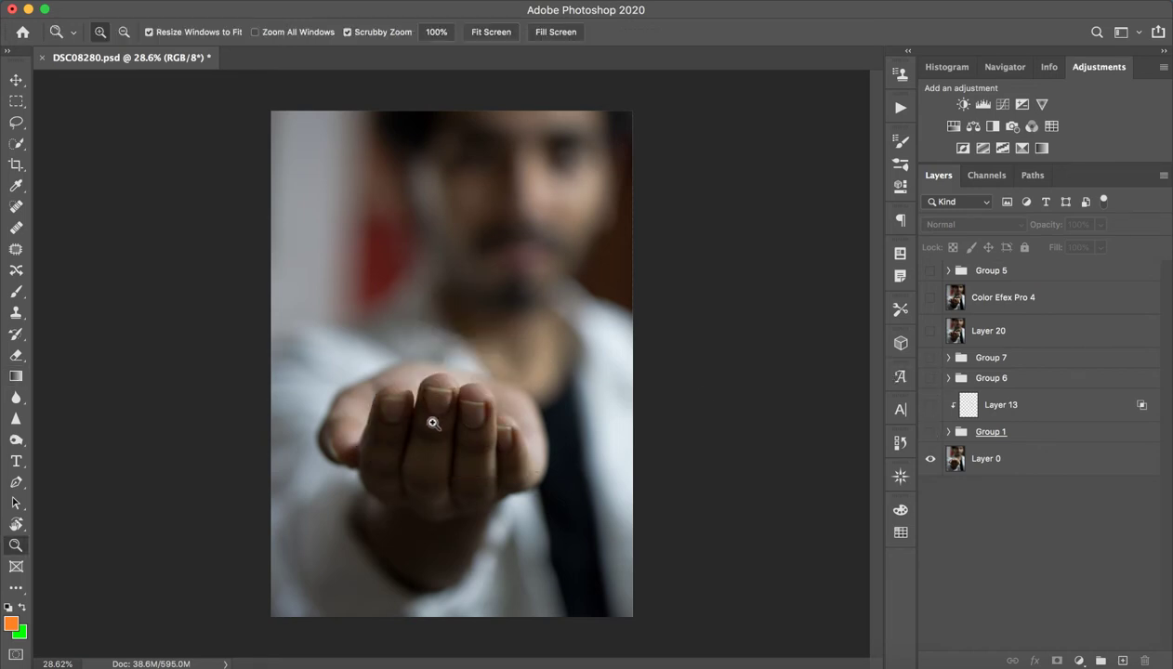
left_click_drag(432, 418, 464, 447)
left_click_drag(582, 458, 493, 487)
key("g")
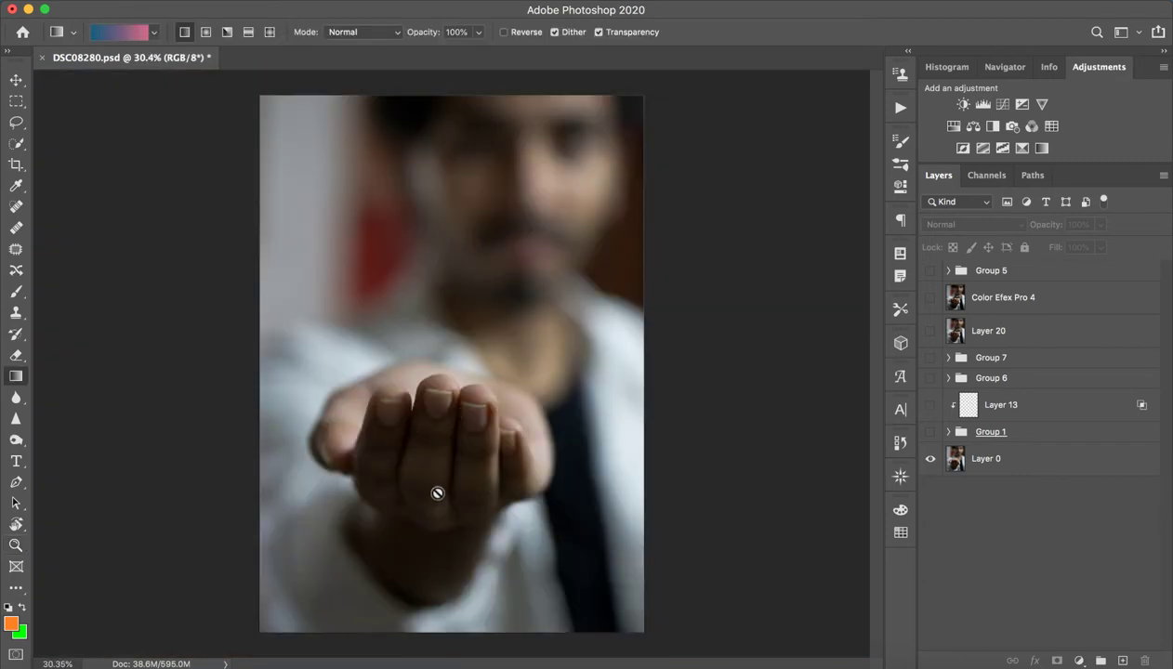
Make background Layer 0 active and zoom in on the hand's fingers.
left_click(974, 460)
key("z")
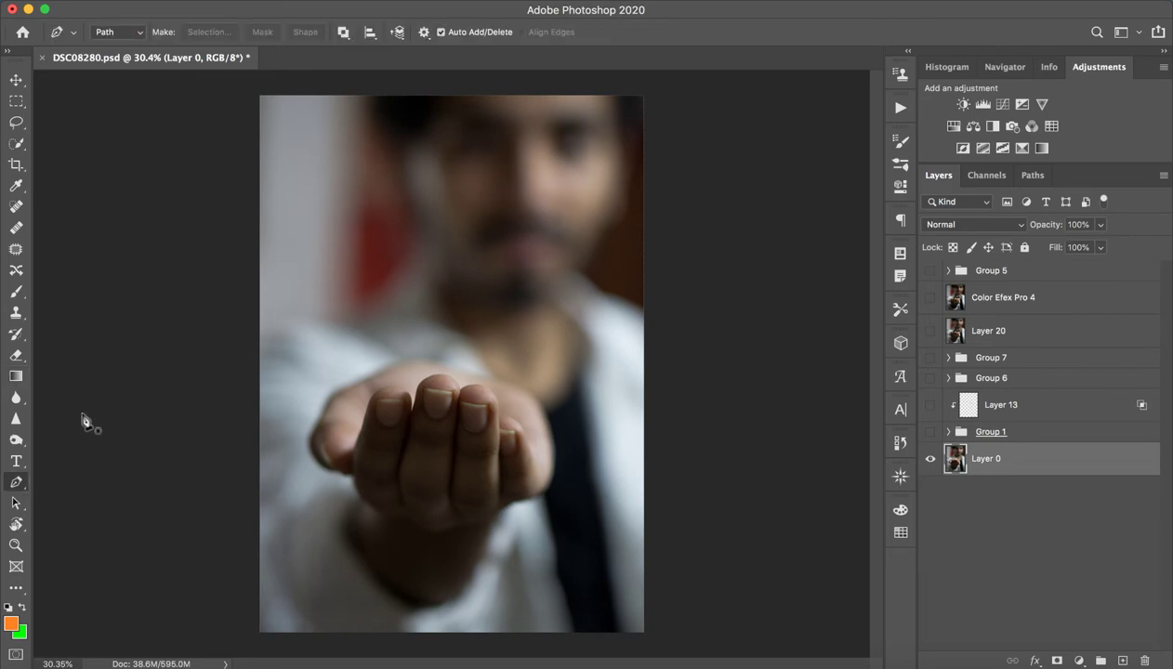
left_click_drag(448, 419, 244, 425)
Draw a closed Pen path curving around both fingertips and down to the finger base.
key("p")
left_click_drag(261, 373, 265, 356)
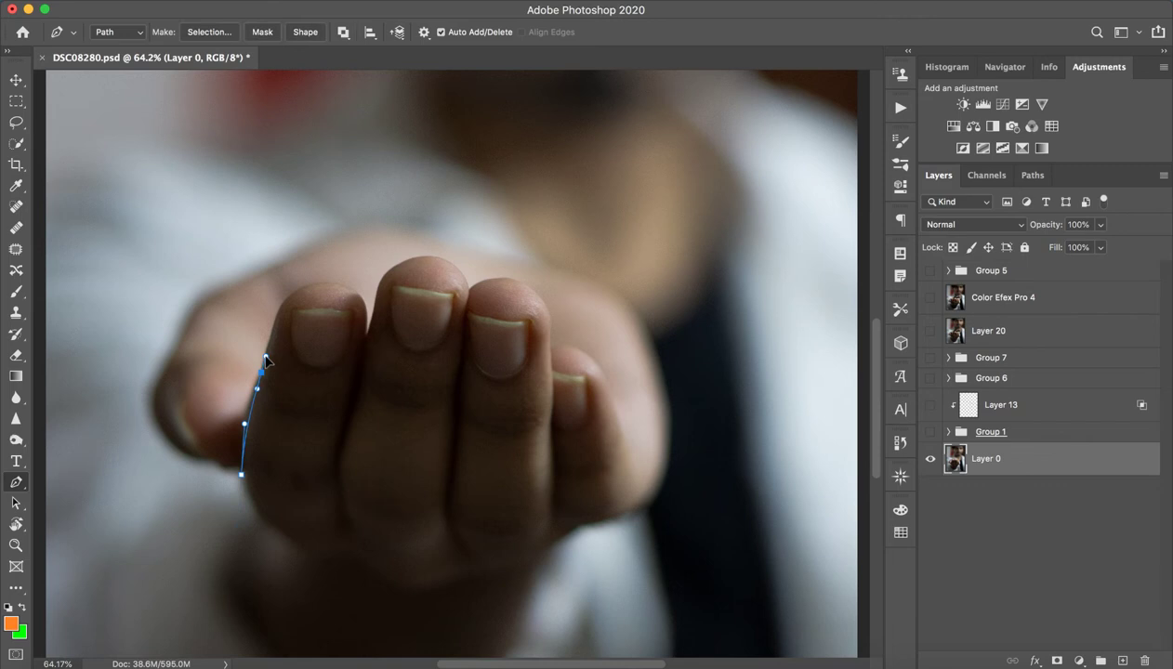
left_click_drag(321, 283, 378, 289)
left_click_drag(367, 333, 365, 349)
left_click_drag(427, 255, 388, 273)
left_click_drag(469, 291, 487, 351)
left_click(482, 412)
left_click(444, 457)
left_click(361, 499)
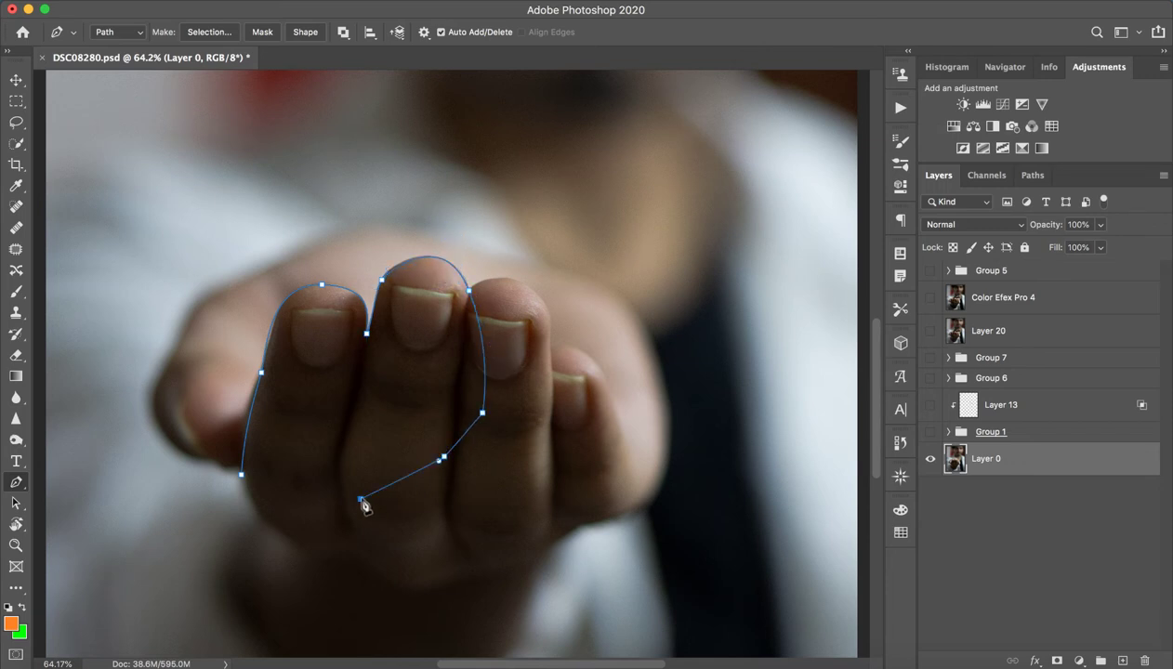
left_click(277, 514)
left_click(241, 475)
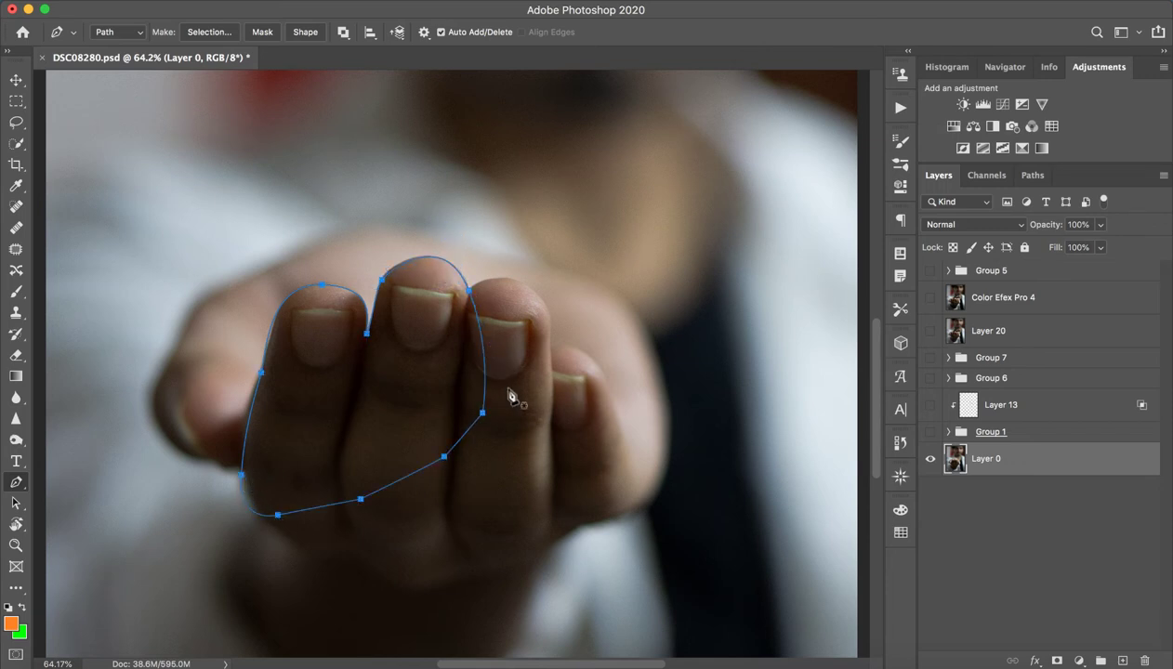
Make a new selection from the finger path with a 1-pixel feather radius.
right_click(333, 389)
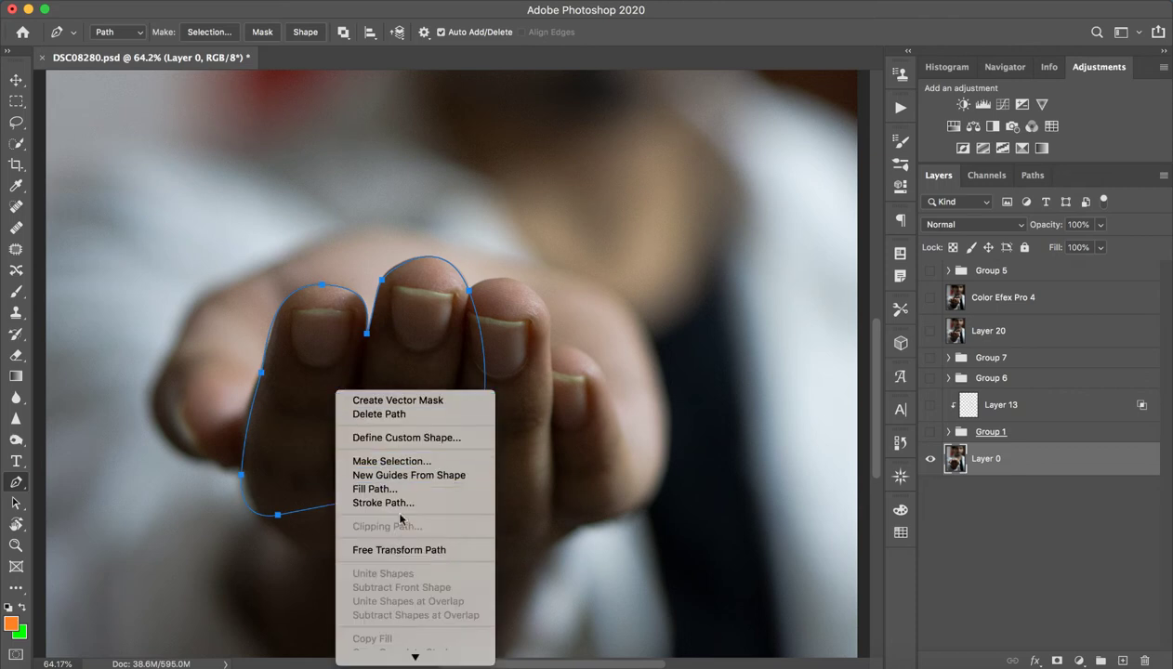
left_click(401, 462)
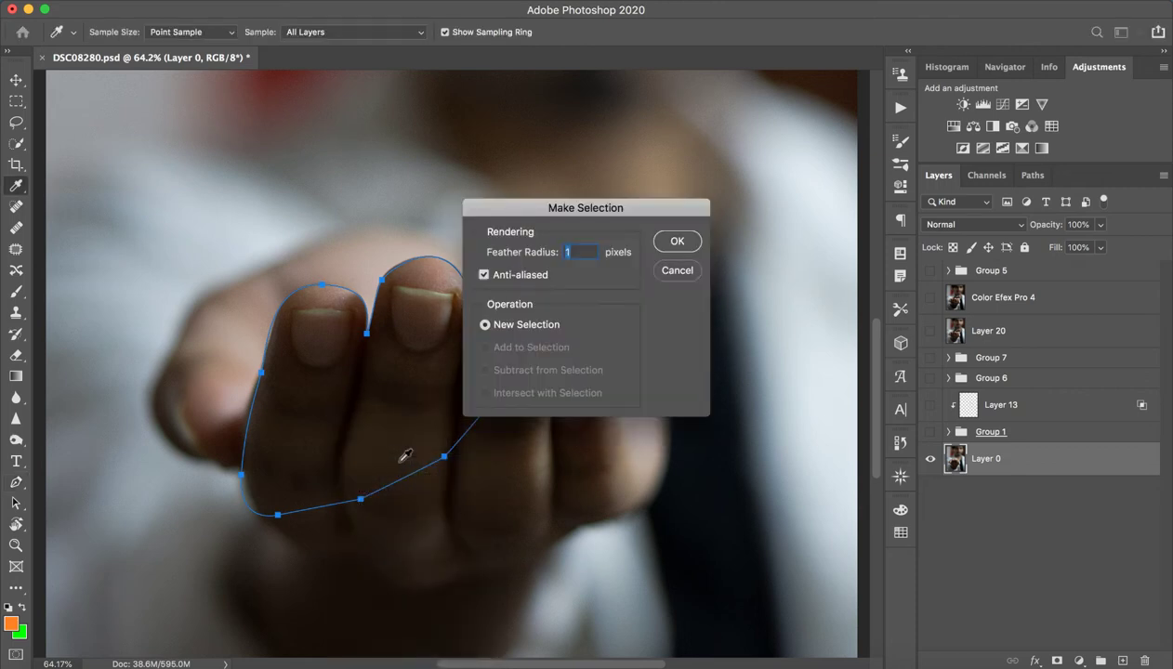
left_click(673, 242)
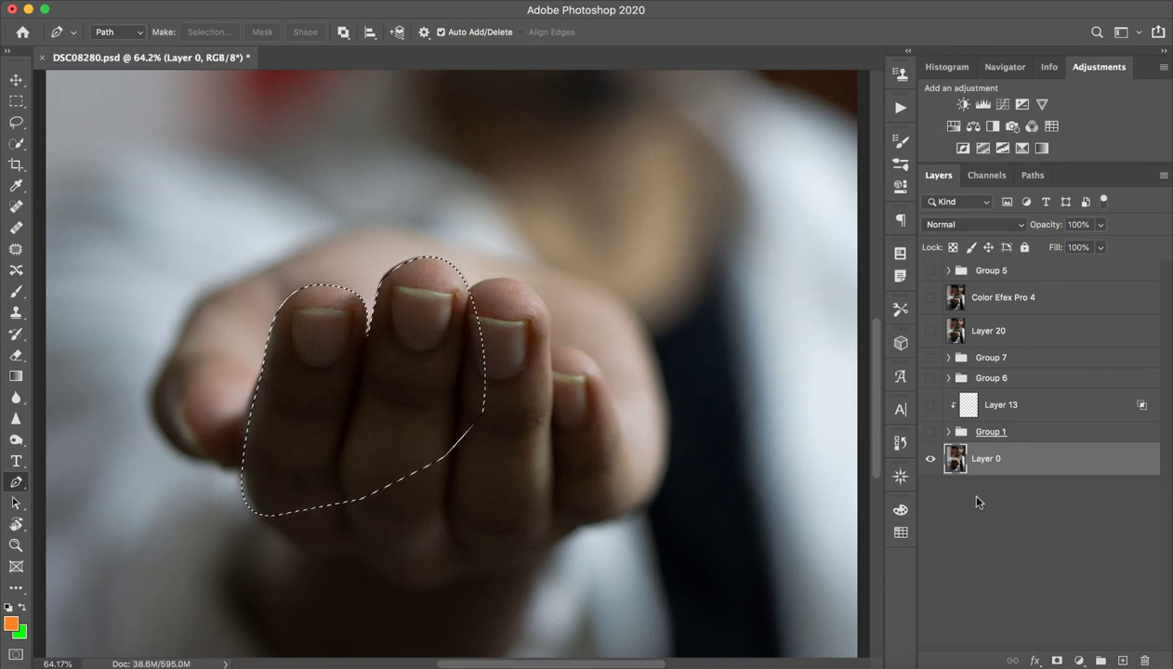
Copy the selected fingers to Layer 23, trial-move it, undo, and delete Layer 23.
key("ctrl+j")
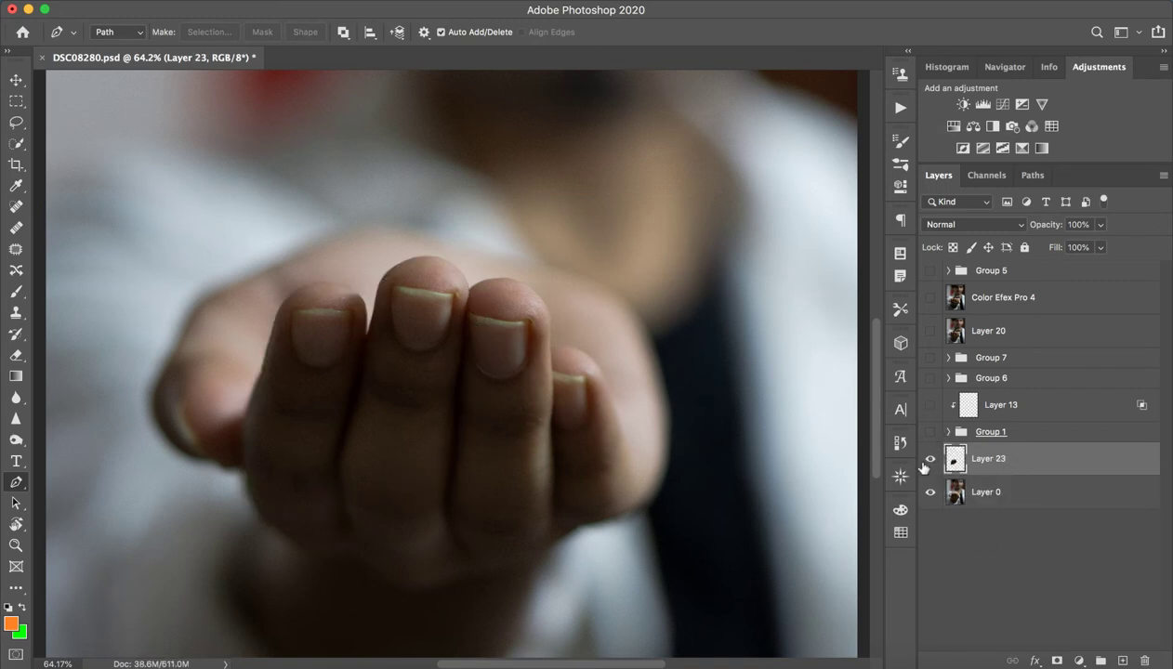
left_click(930, 458)
left_click(930, 458)
key("v")
left_click_drag(395, 423, 303, 249)
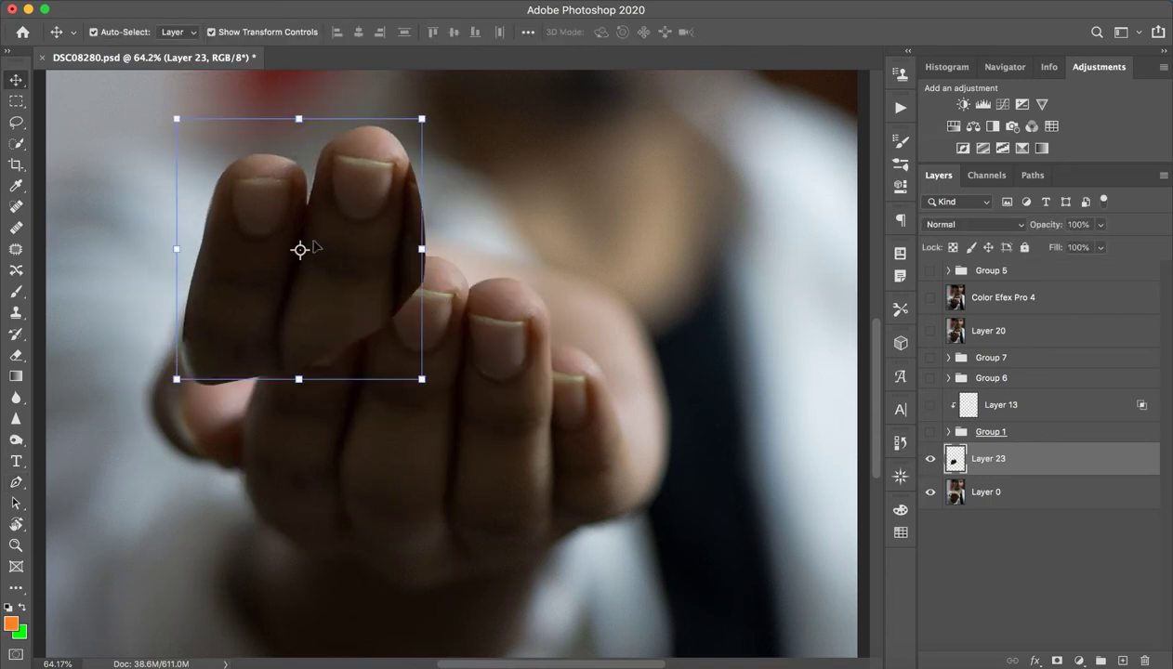
key("z")
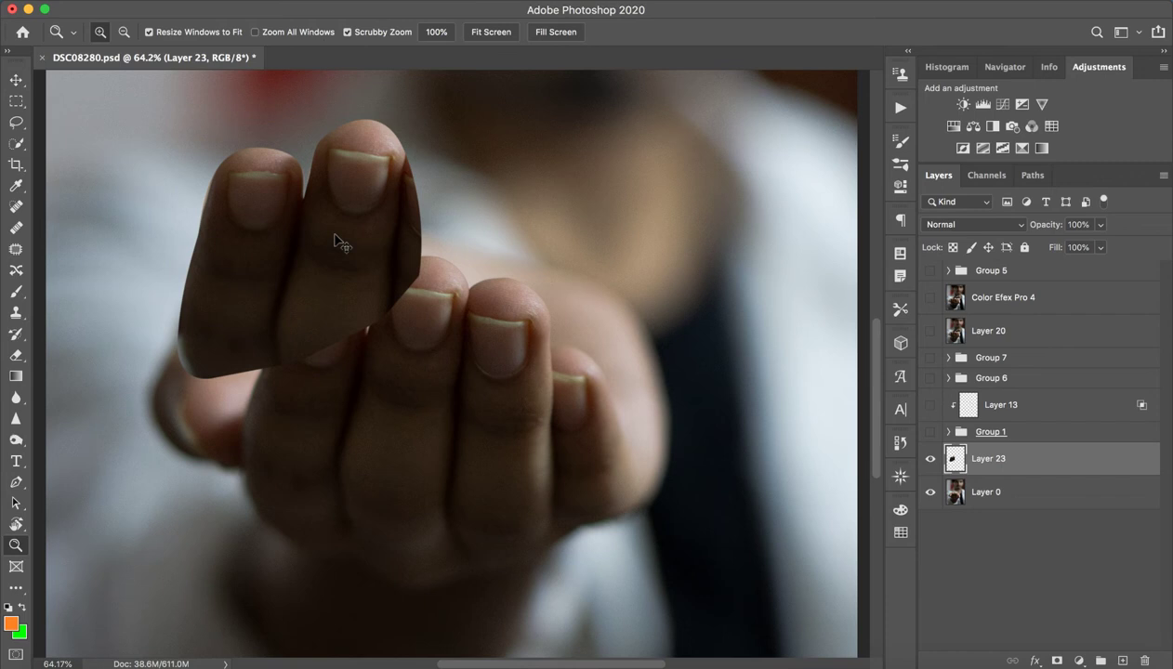
key("super+z")
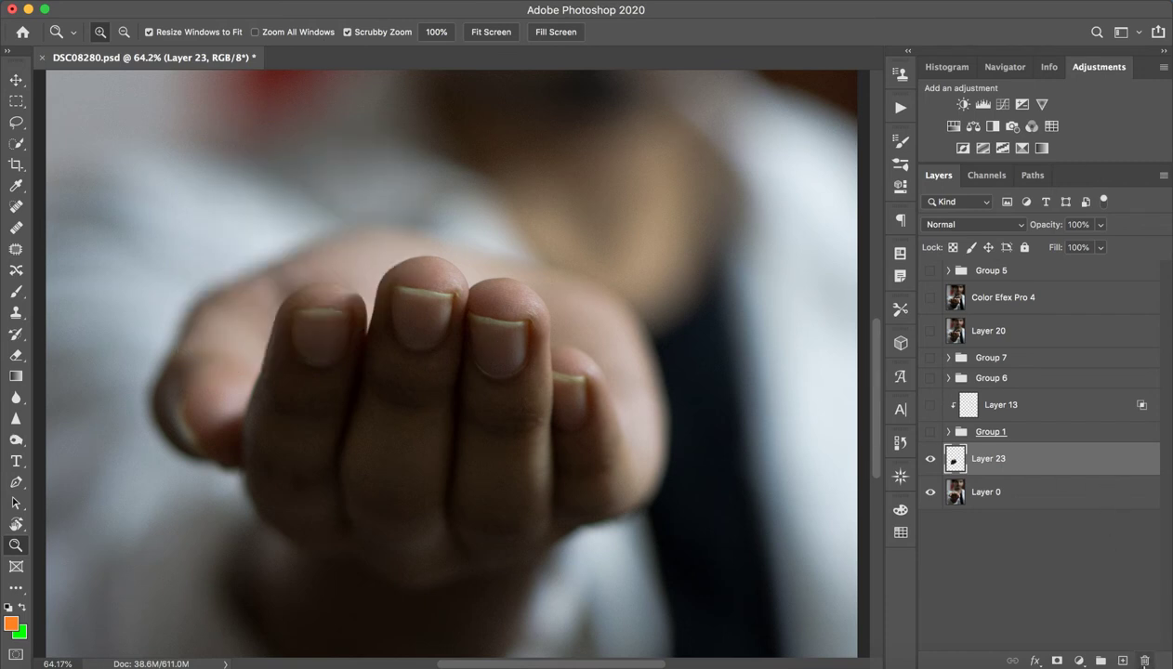
left_click(1145, 662)
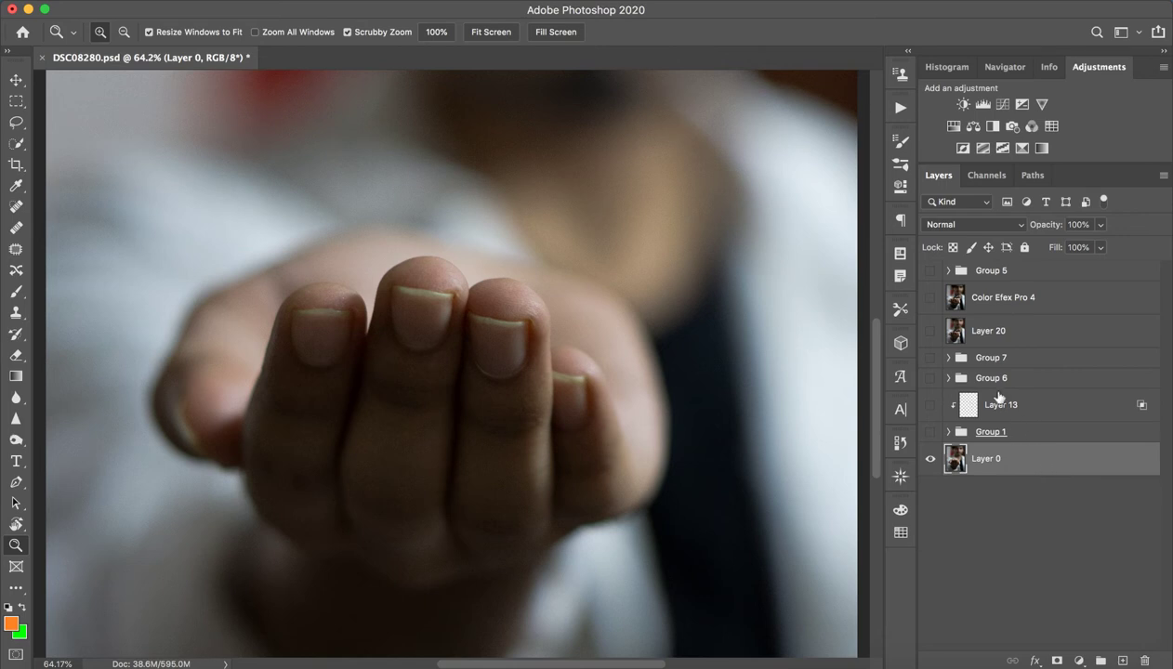
Show and expand Group 6, making its Layer 4 active after comparing visibility.
left_click(930, 357)
left_click(931, 357)
left_click(930, 378)
left_click(948, 378)
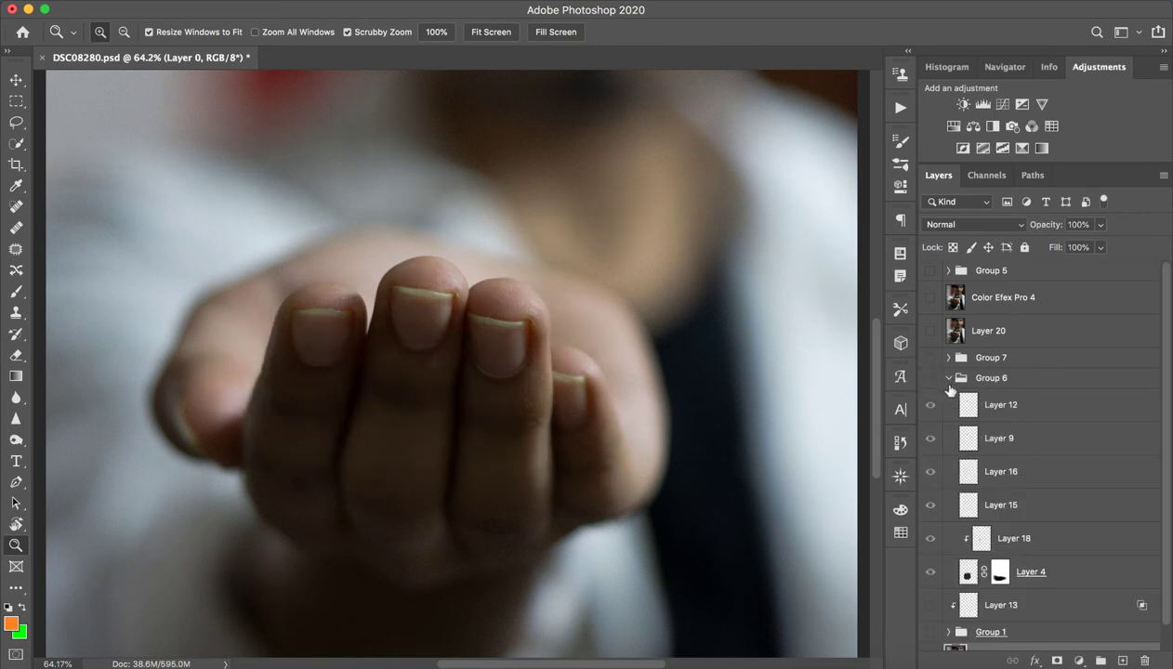
left_click(931, 379)
left_click(969, 576)
left_click(930, 378)
left_click(931, 378)
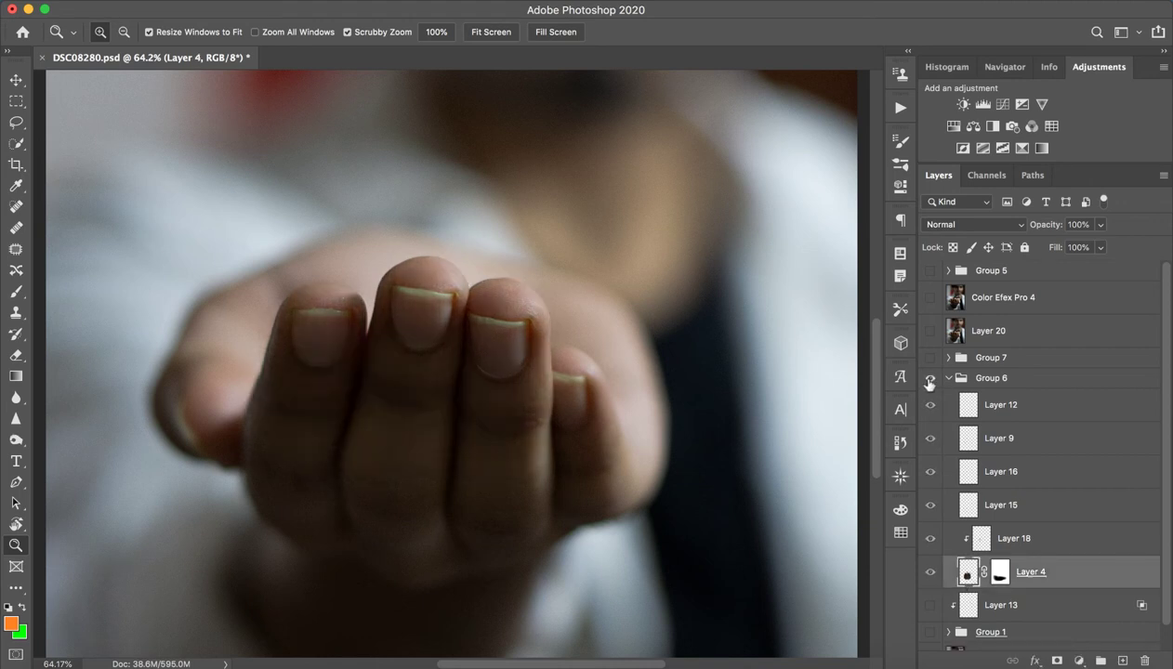
left_click(930, 378)
Hide Layers 18, 15, 16, 9 and 12, then test-move Layer 4 and undo.
left_click(928, 541)
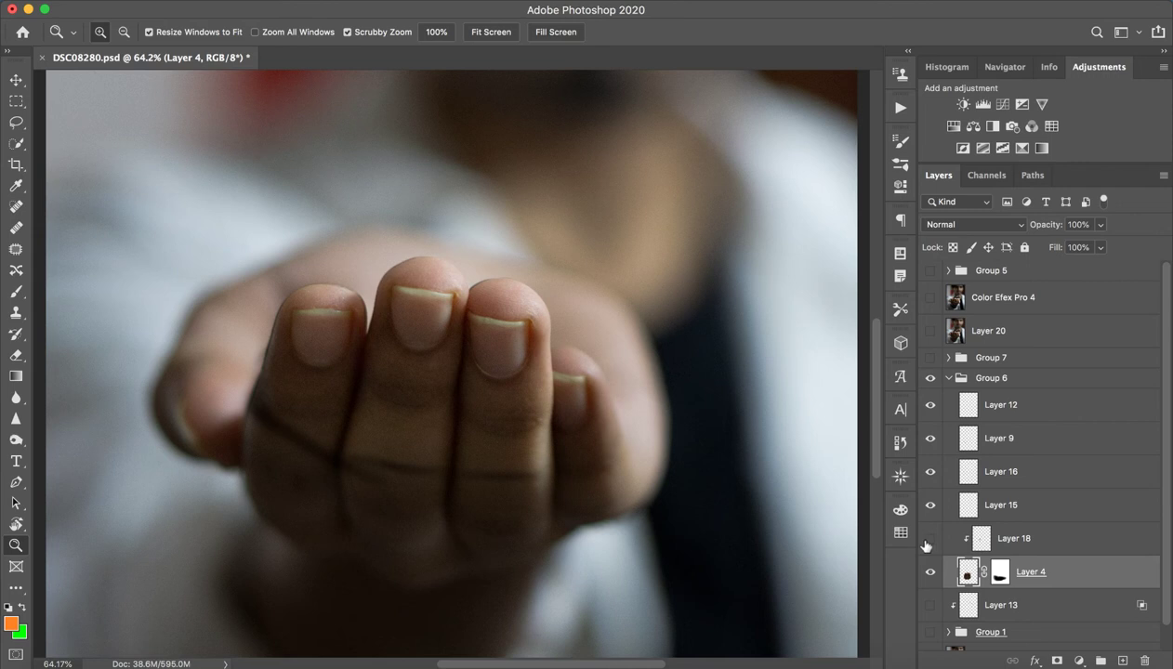
left_click_drag(930, 500, 931, 416)
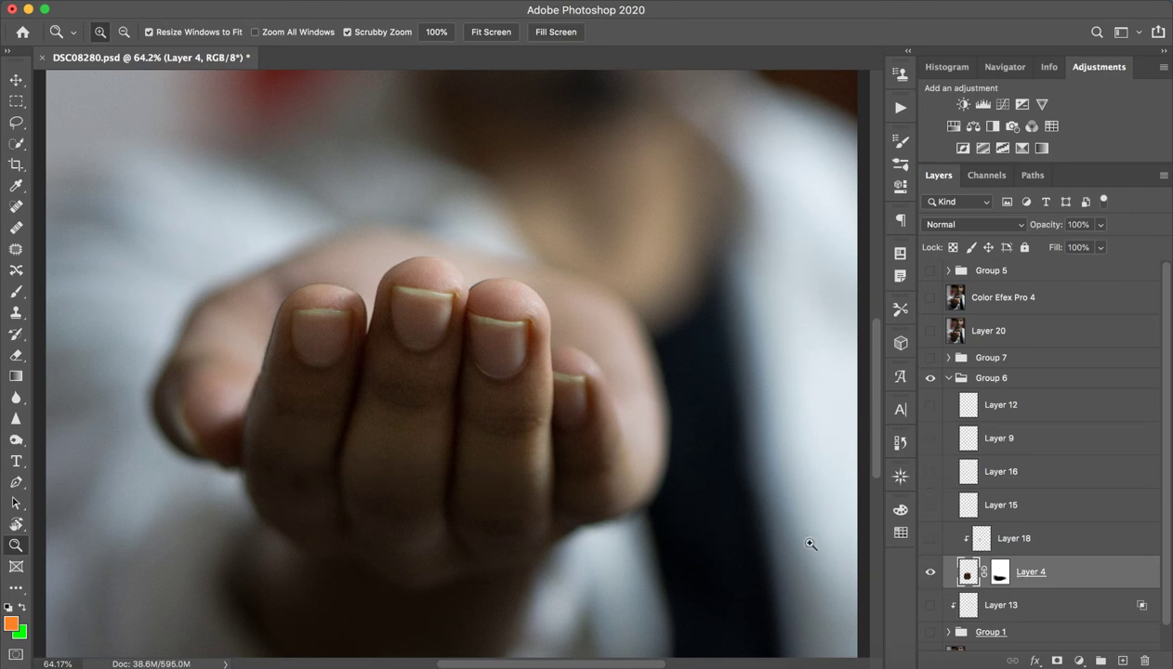
key("v")
left_click_drag(374, 398, 370, 202)
key("super+z")
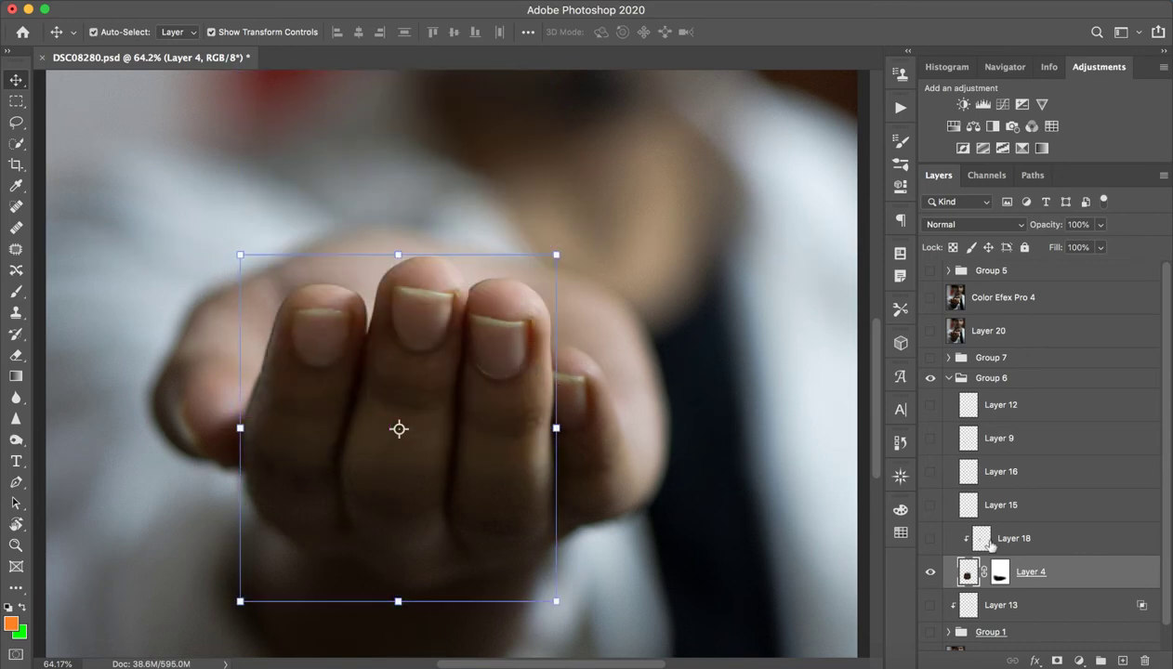
Collapse Group 6 and turn on the Group 1 dragon, toggling it to compare.
left_click(949, 379)
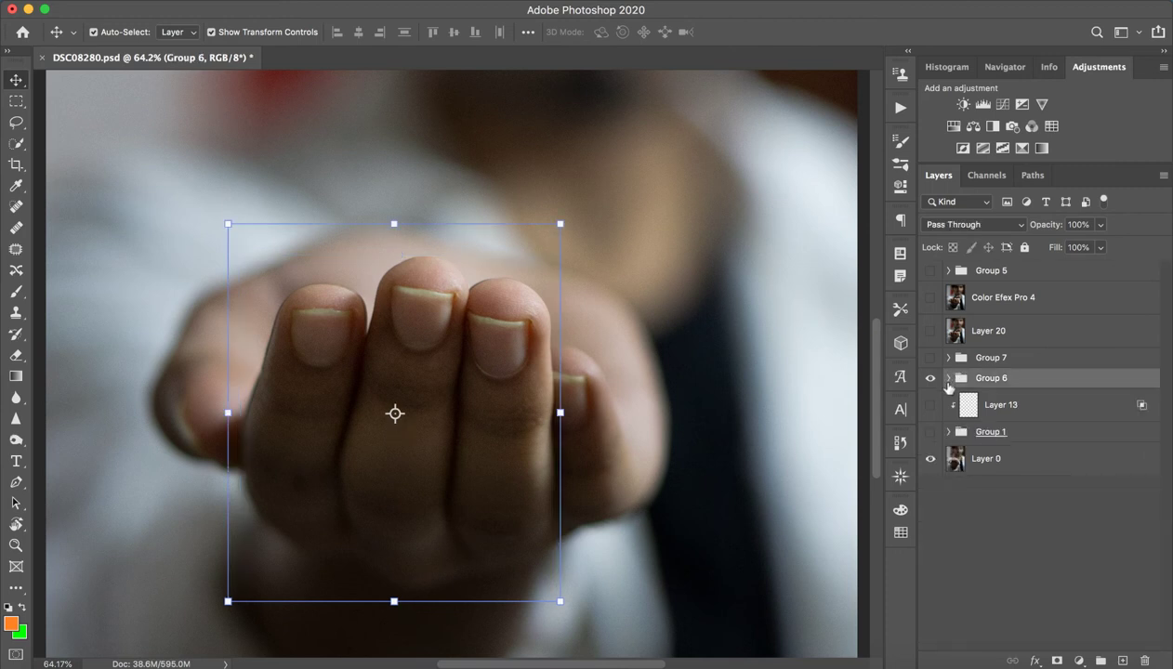
left_click(931, 431)
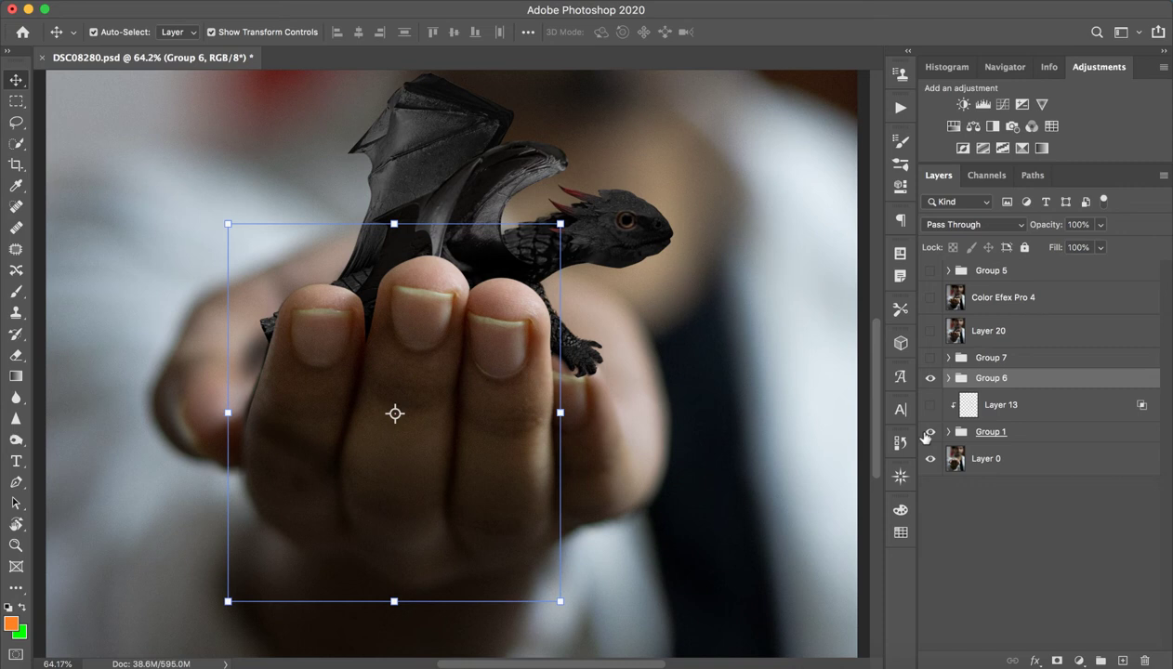
left_click(931, 432)
left_click(931, 434)
left_click(932, 433)
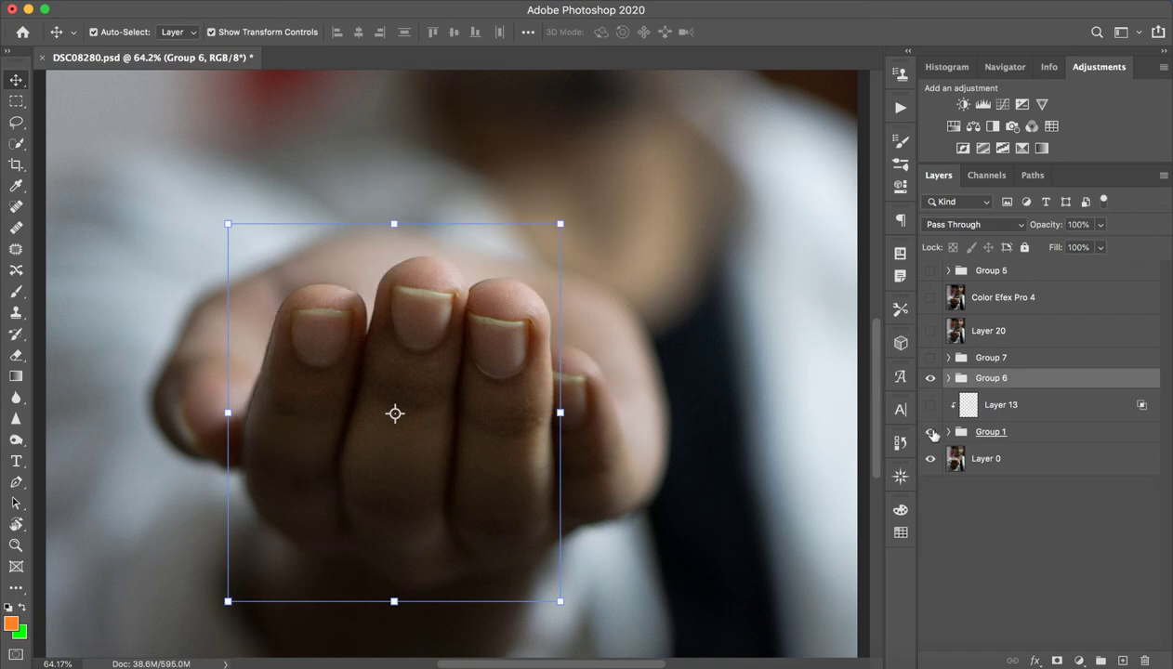
left_click(931, 433)
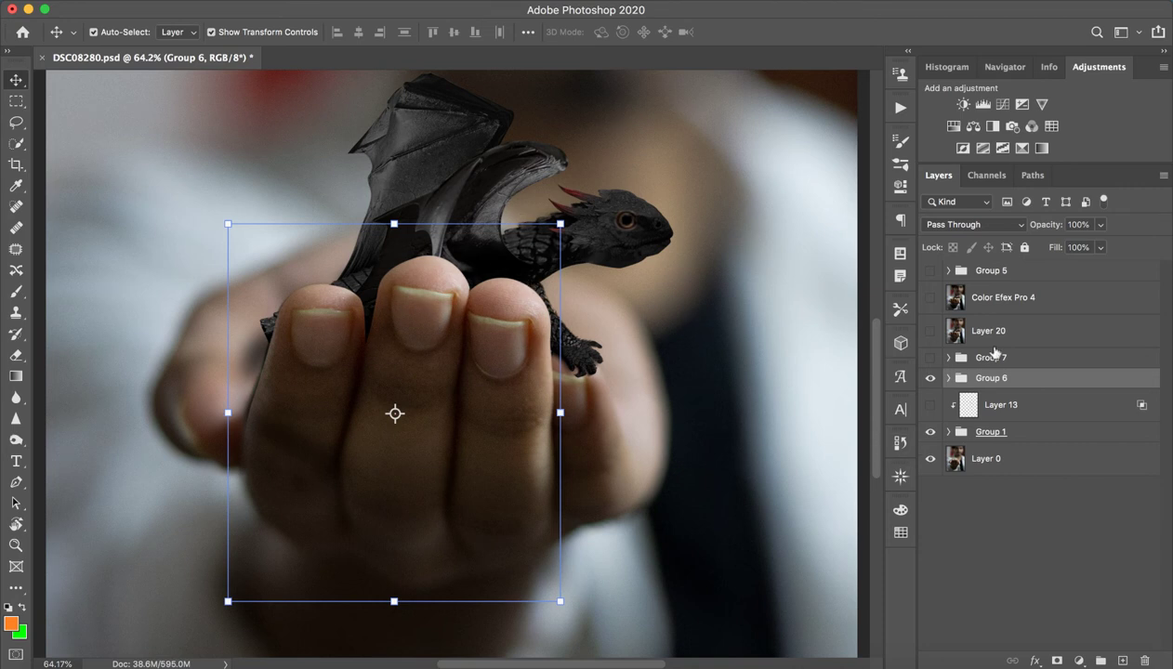
Turn on Group 7 to reveal the curled tail and briefly preview Layer 13.
left_click(1006, 357)
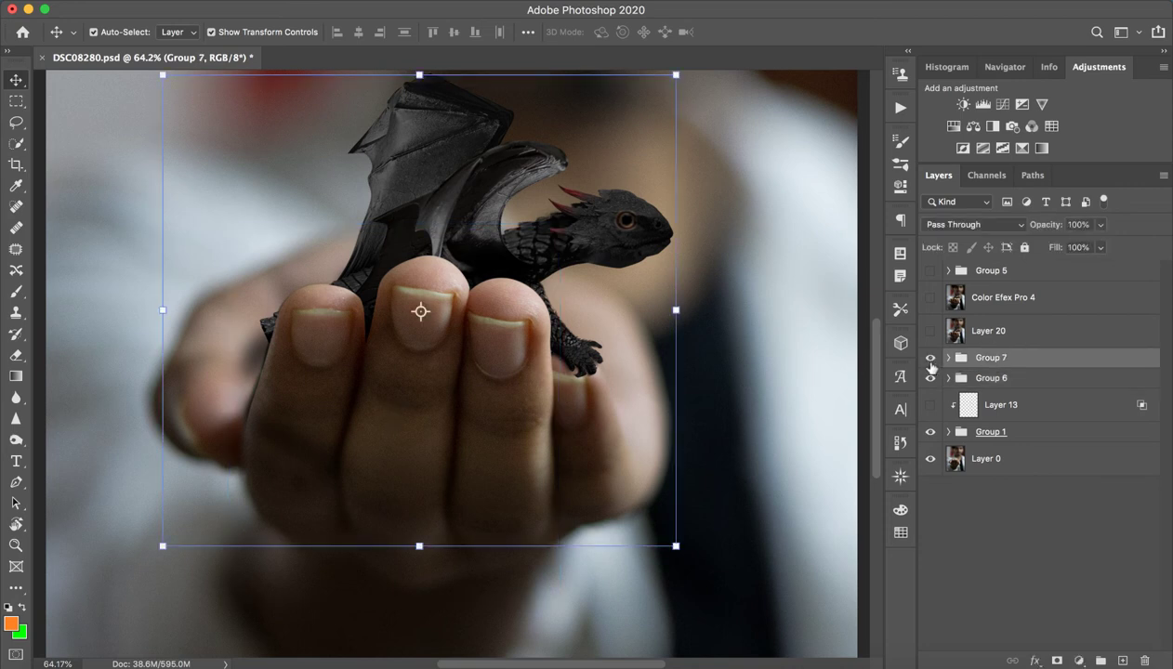
left_click(930, 359)
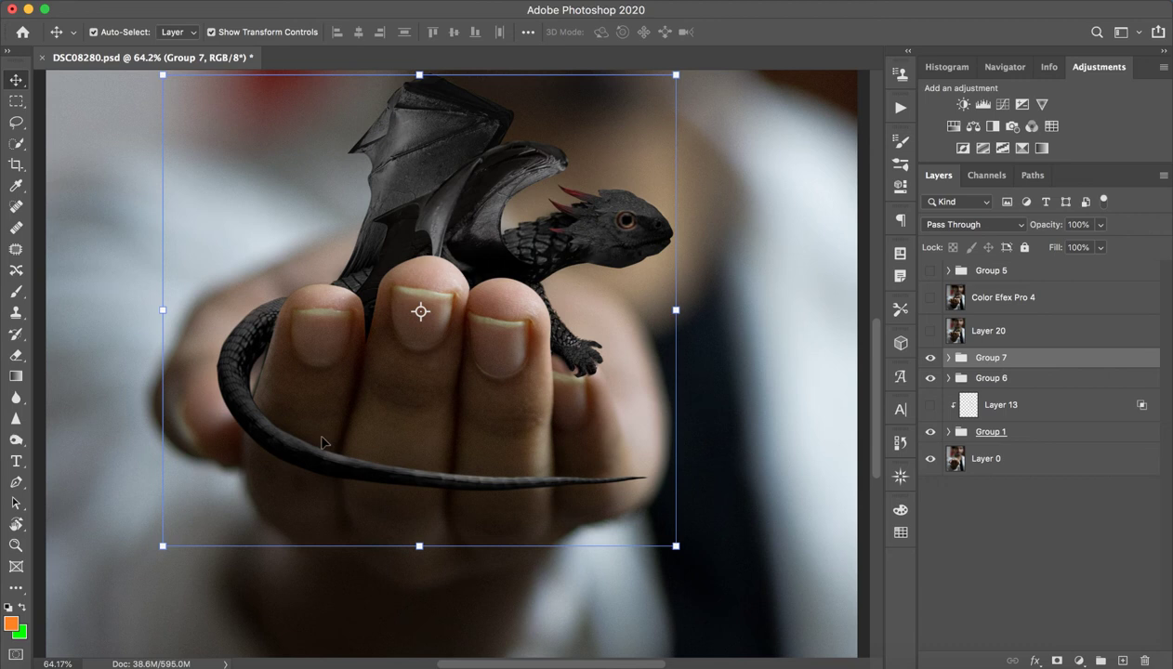
left_click(948, 384)
left_click(931, 405)
left_click(929, 409)
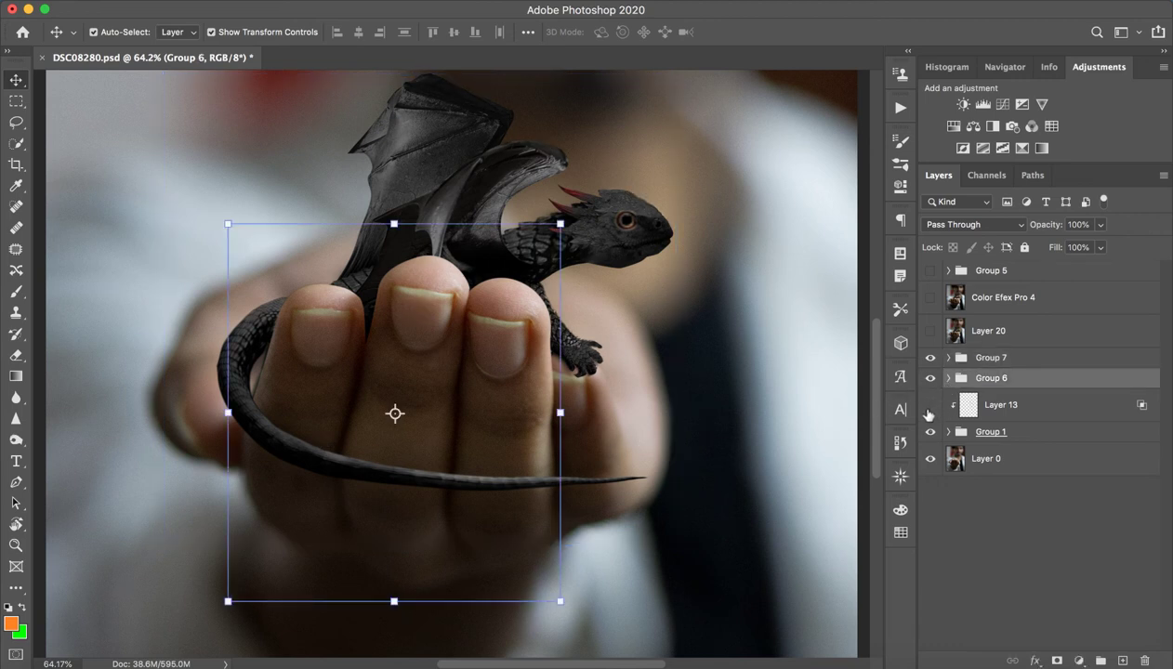
Zoom in on the dragon's head, hide Layer 13, and add a new layer clipped beneath it.
key("z")
left_click_drag(637, 222, 557, 402)
key("v")
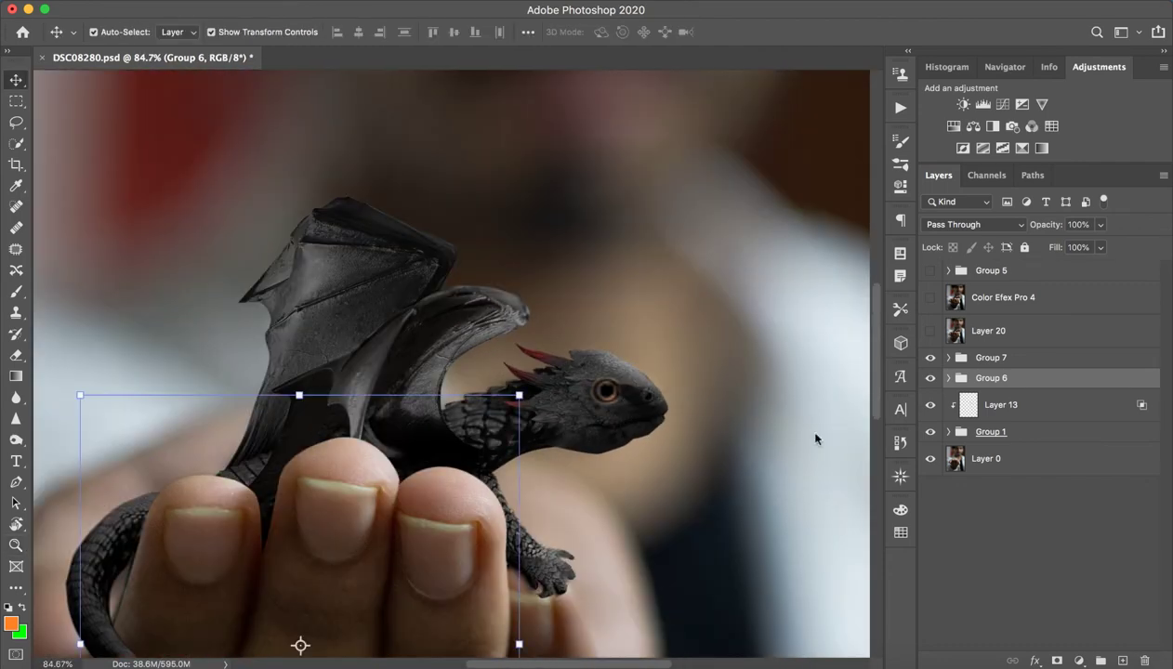
left_click(930, 409)
left_click(931, 406)
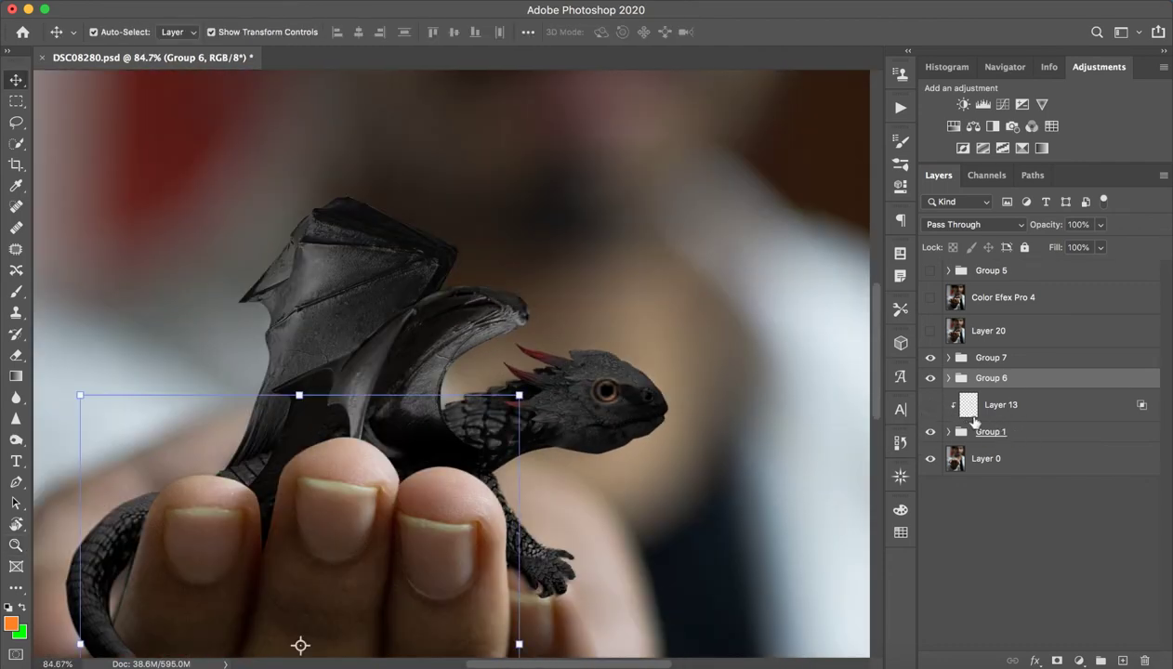
left_click(1064, 398)
left_click(1122, 660)
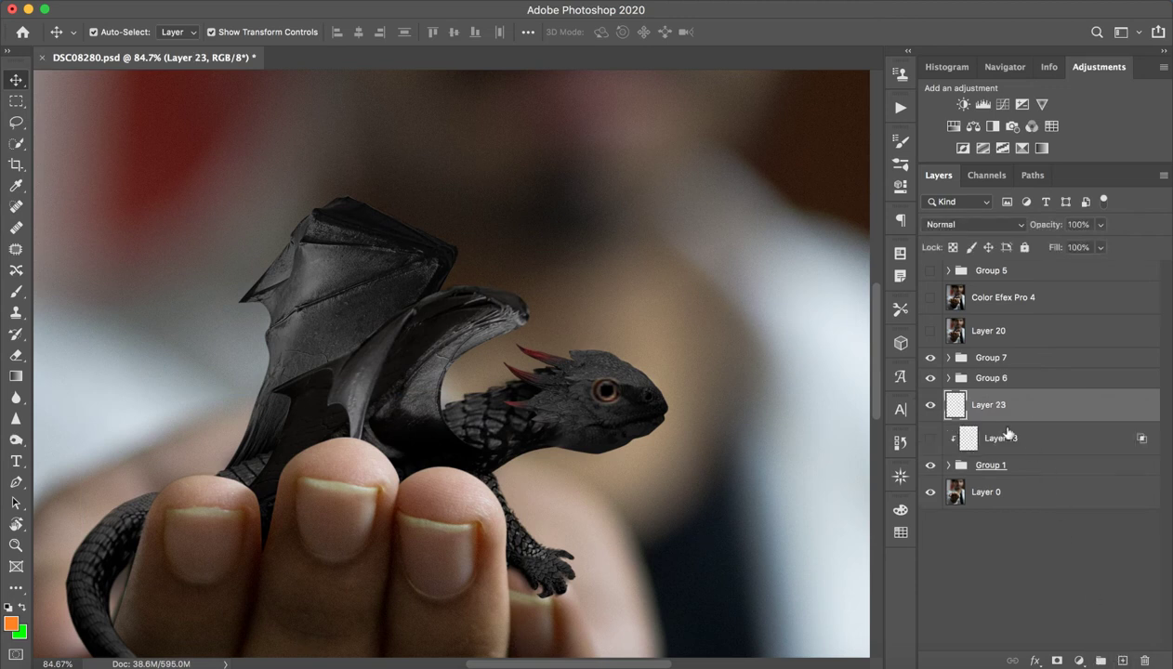
left_click_drag(1026, 410, 1015, 444)
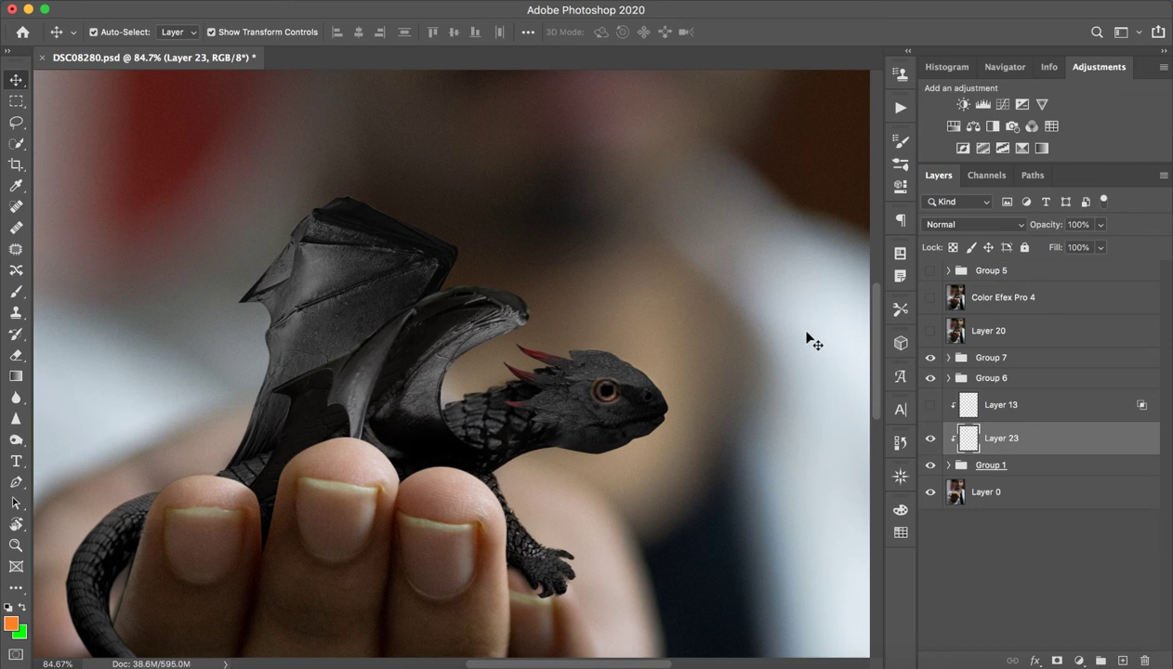
Brush pure white over the dragon's head crest and wing edge, then fit on screen.
key("b")
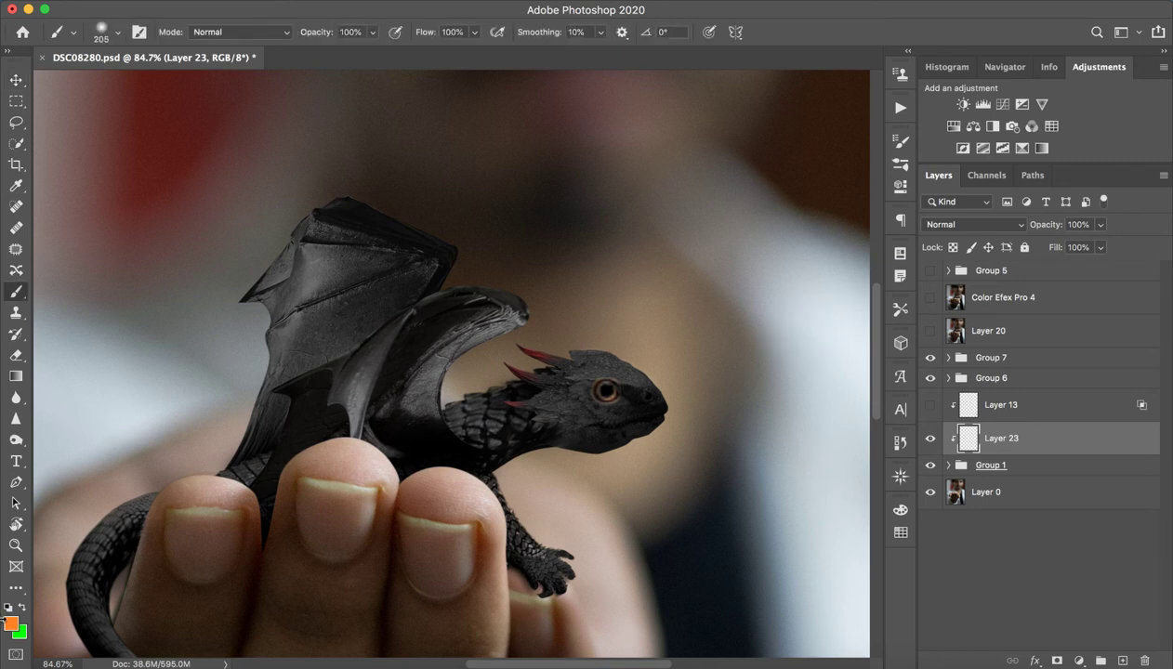
left_click(11, 622)
left_click(618, 249)
left_click(557, 283)
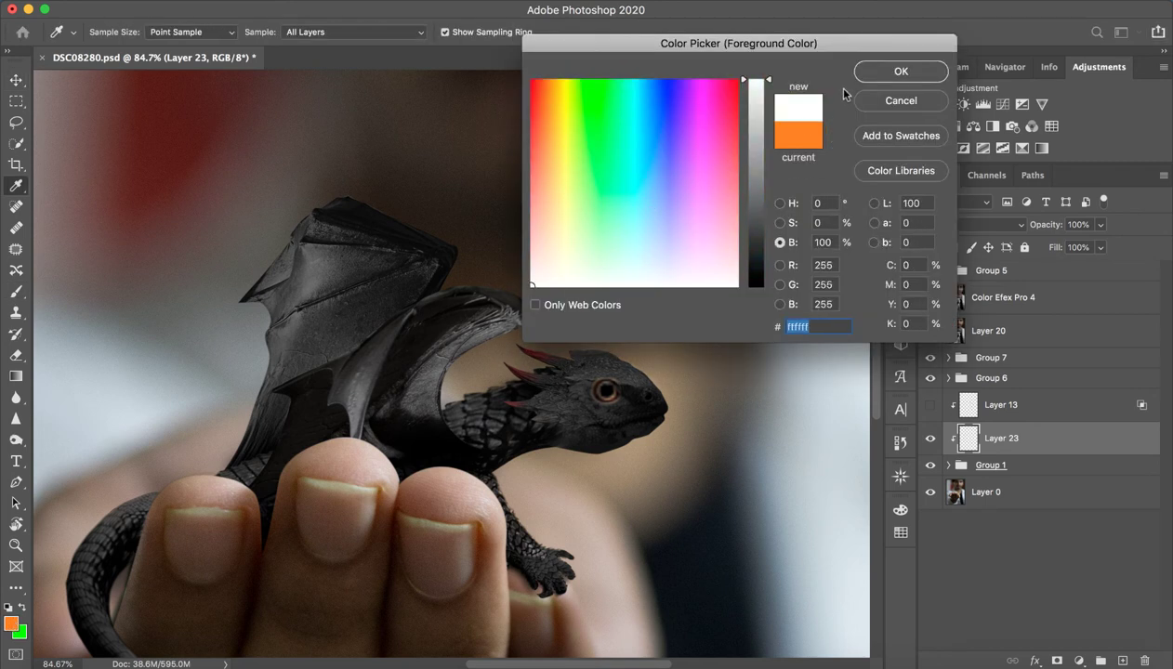
left_click(898, 71)
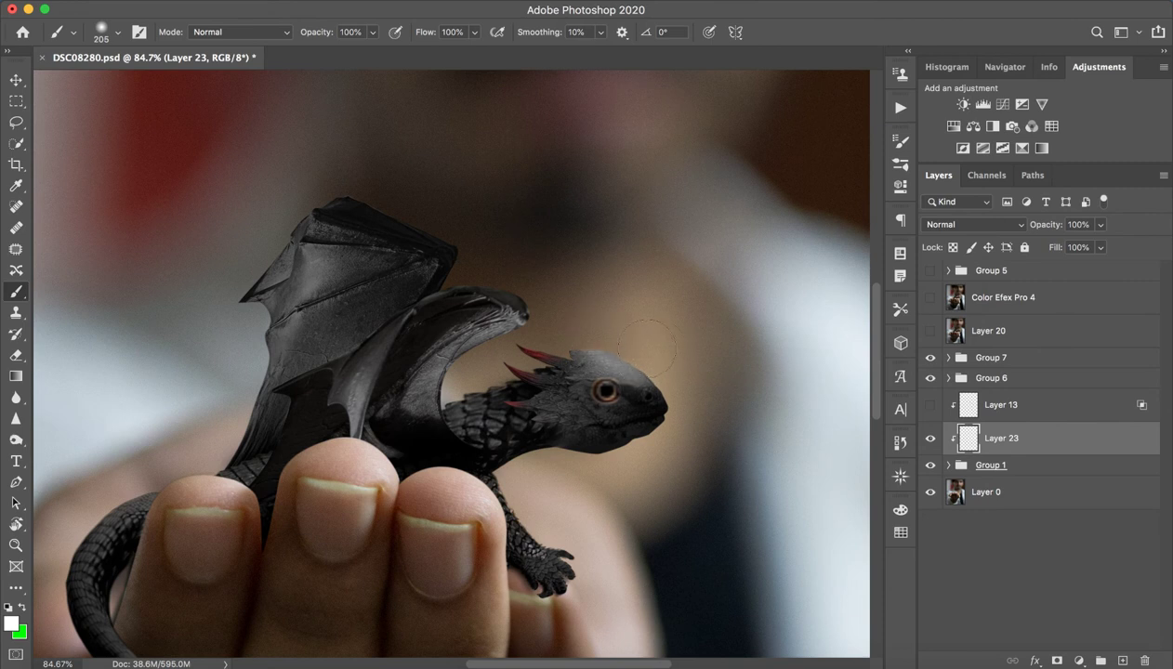
mouse_move(577, 326)
left_mouse_down()
mouse_move(629, 349)
mouse_move(653, 334)
mouse_move(615, 333)
mouse_move(662, 372)
left_mouse_up()
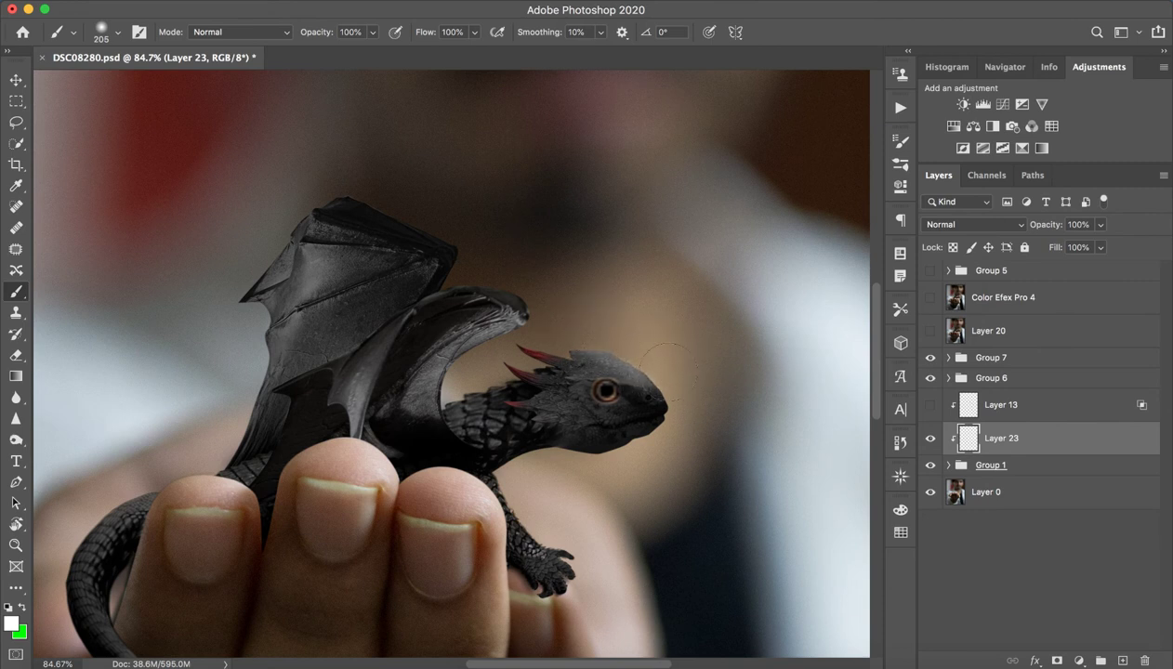
mouse_move(528, 337)
left_mouse_down()
mouse_move(524, 281)
mouse_move(418, 268)
mouse_move(428, 223)
mouse_move(404, 197)
mouse_move(324, 197)
mouse_move(444, 221)
left_mouse_up()
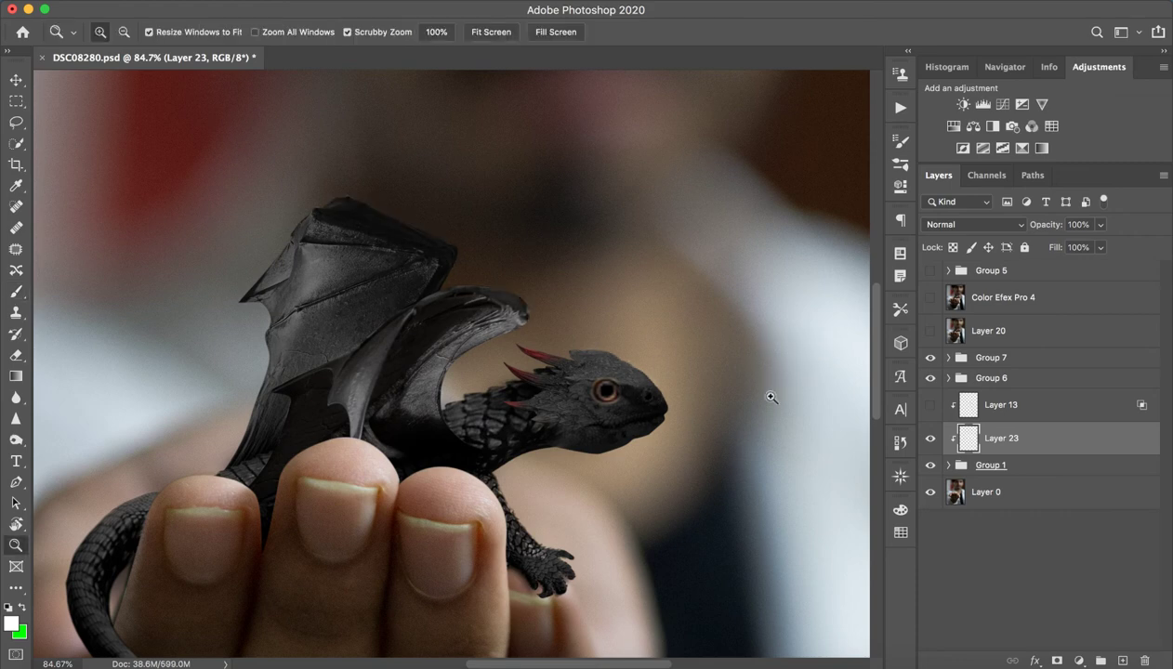
key("super+0")
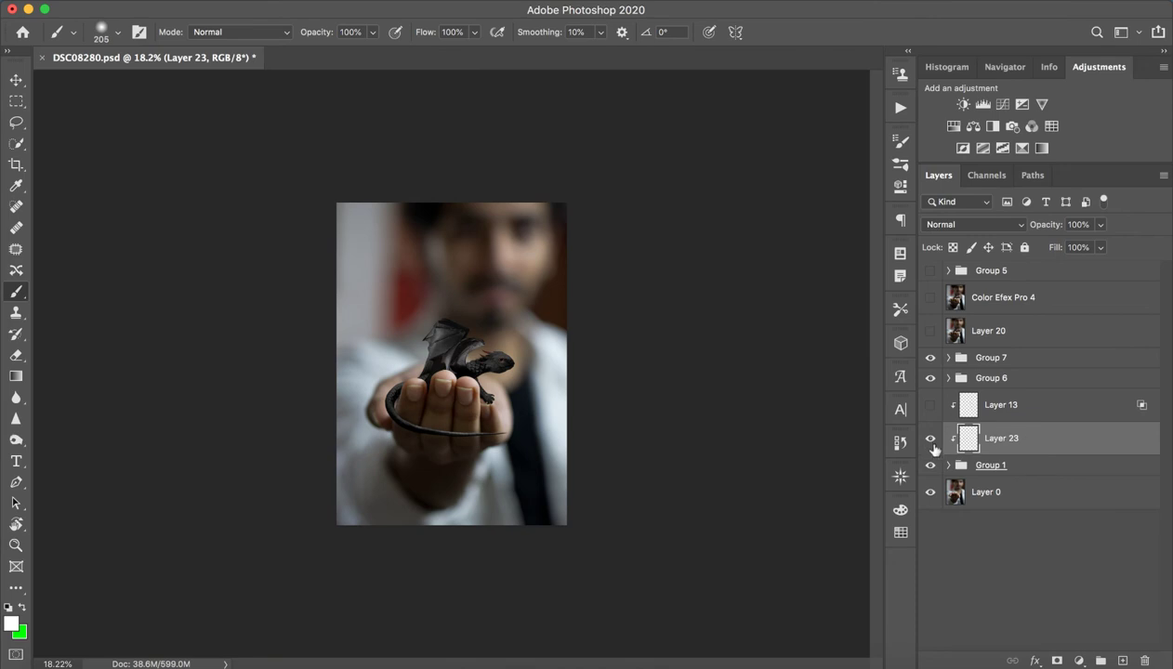
Delete Layer 23 and make Layer 13 visible again, zooming in on the photo.
left_click(1143, 660)
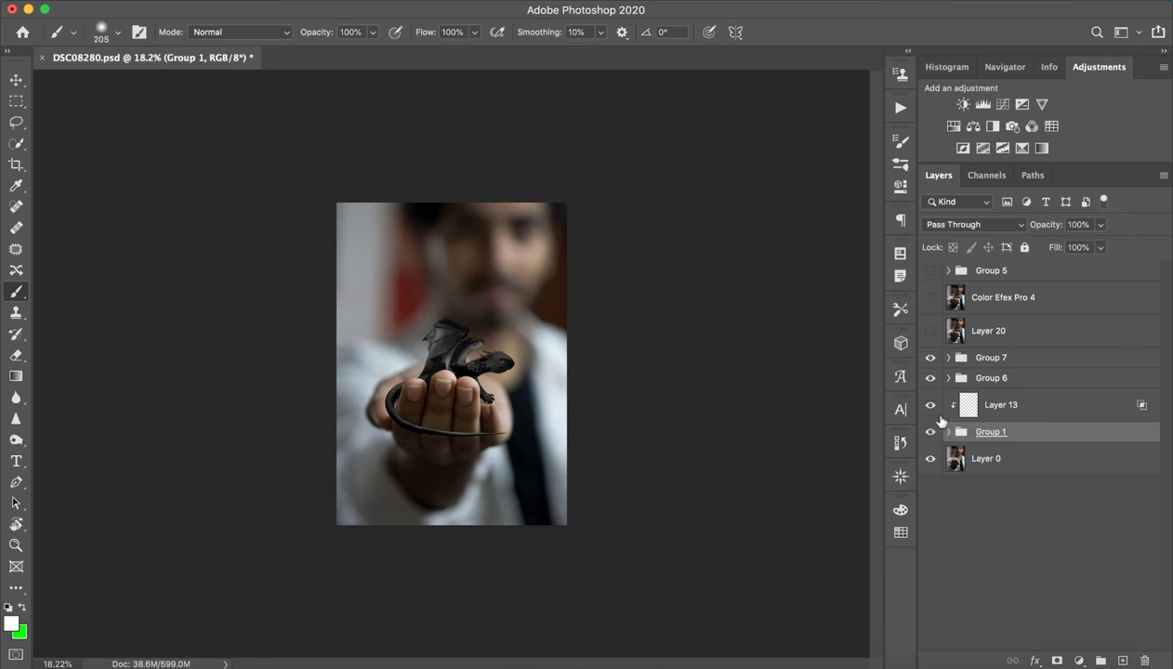
left_click(999, 405)
key("z")
mouse_move(578, 354)
left_mouse_down()
mouse_move(647, 343)
mouse_move(621, 359)
left_mouse_up()
key("b")
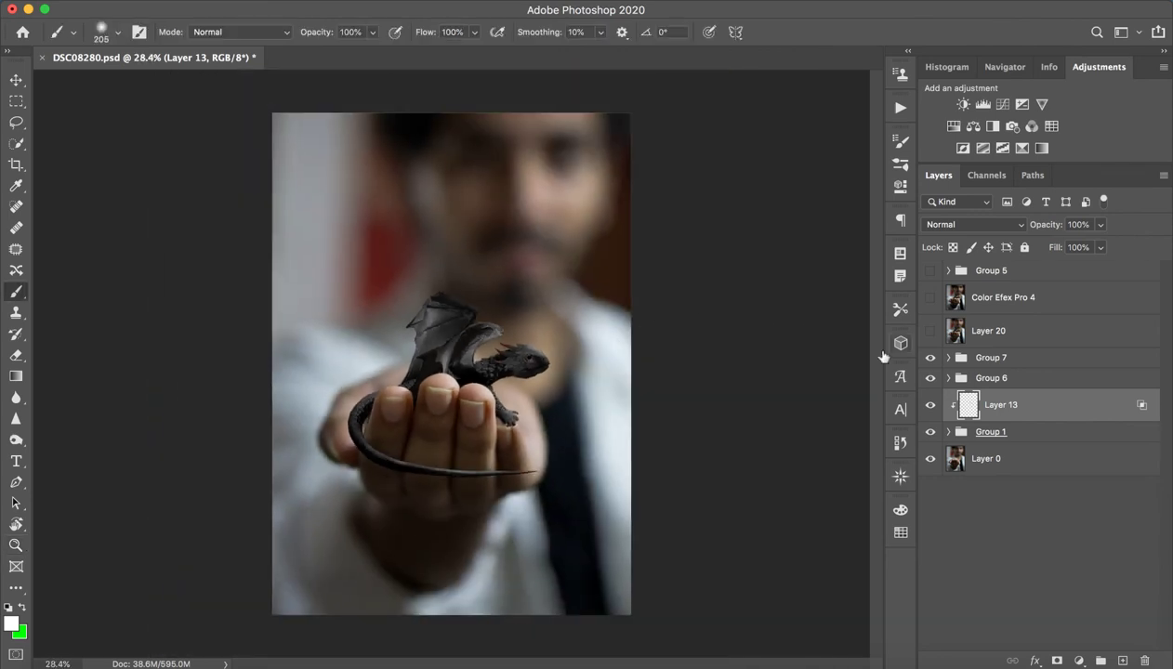
Select and show Layer 20, the flattened dragon-on-hand copy, then zoom closely on the dragon.
left_click(995, 330)
left_click(931, 331)
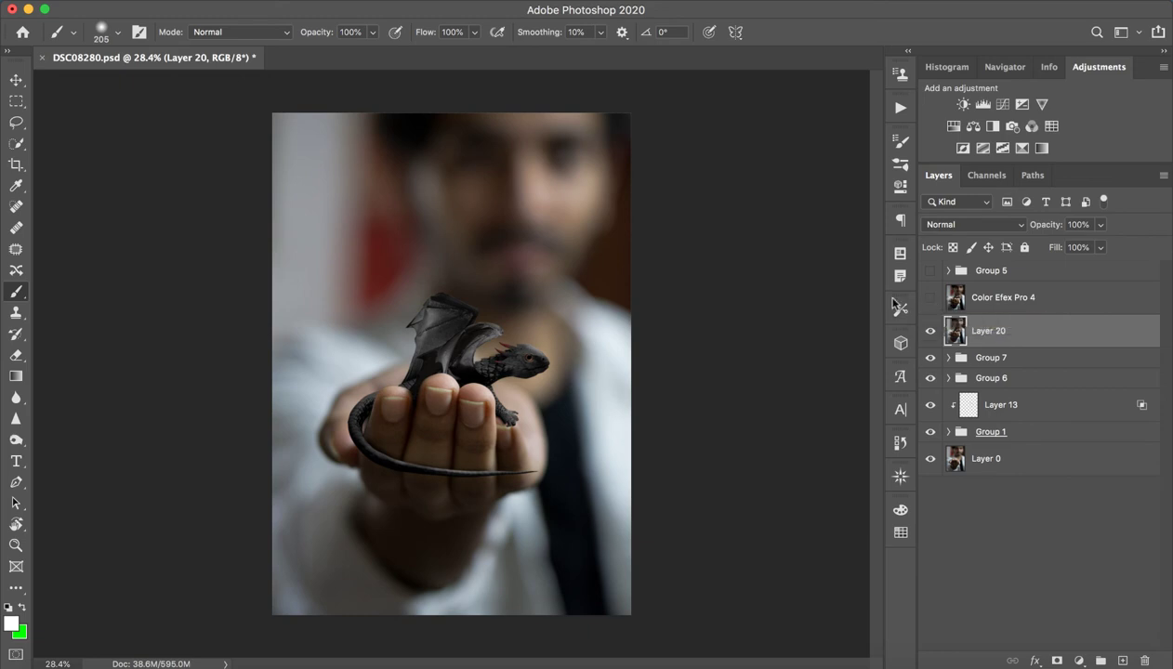
key("z")
mouse_move(479, 390)
left_mouse_down()
mouse_move(607, 363)
mouse_move(506, 371)
left_mouse_up()
key("b")
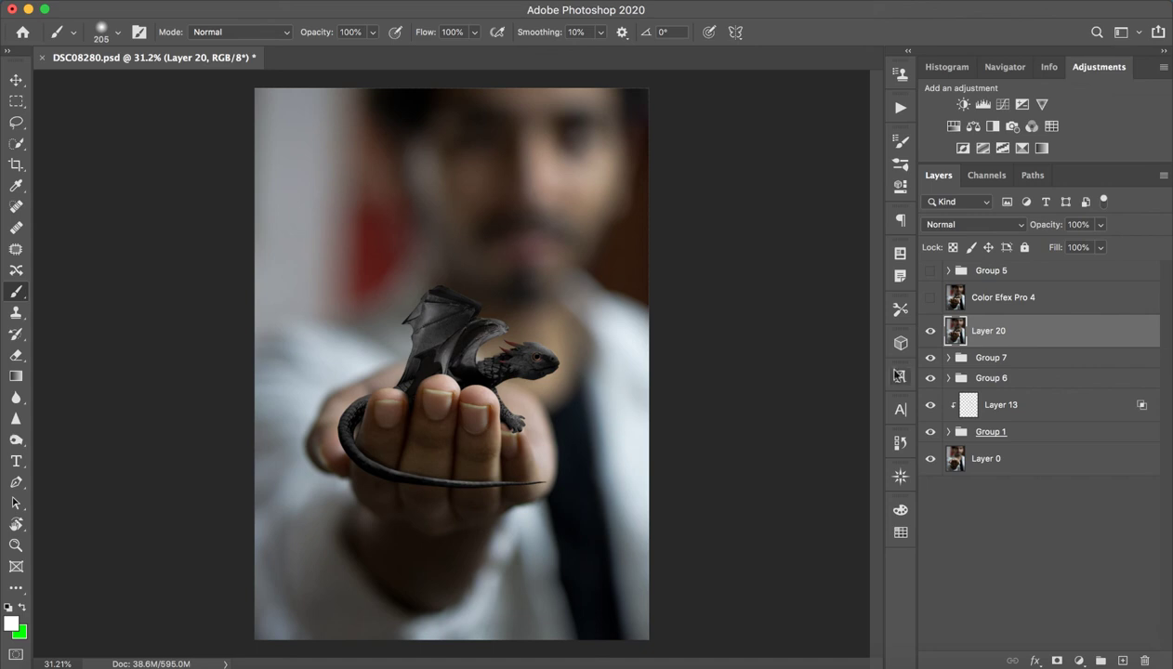
Show the Color Efex Pro 4 layer, comparing before and after, then zoom out to the whole photo.
left_click(1004, 305)
left_click(930, 302)
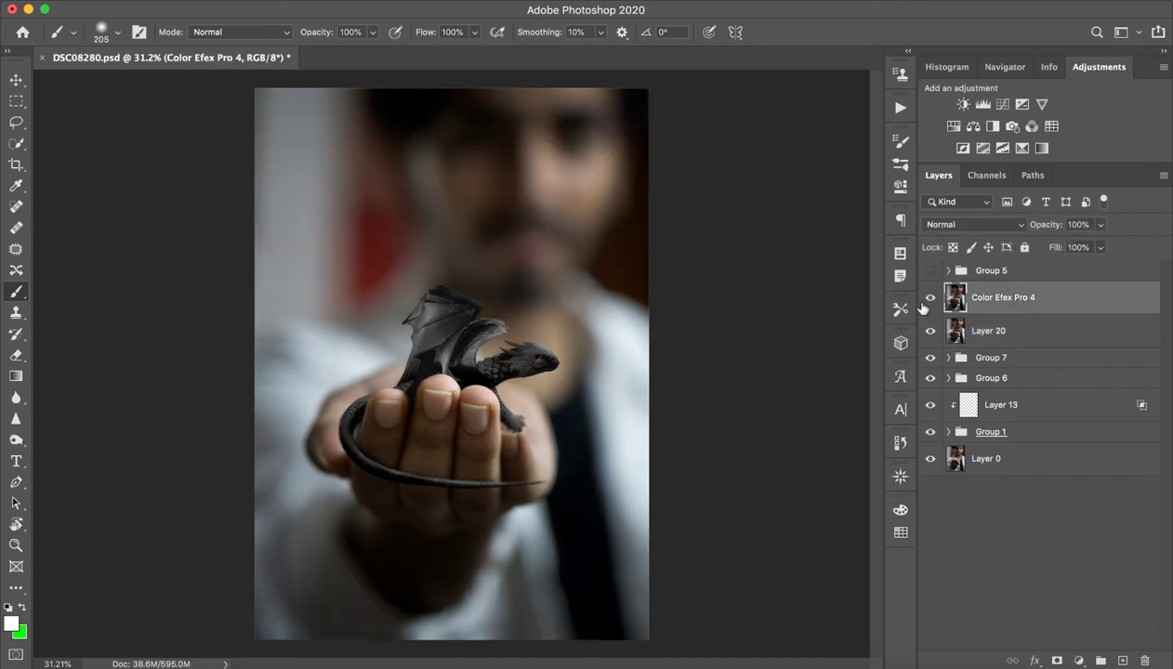
left_click(929, 297)
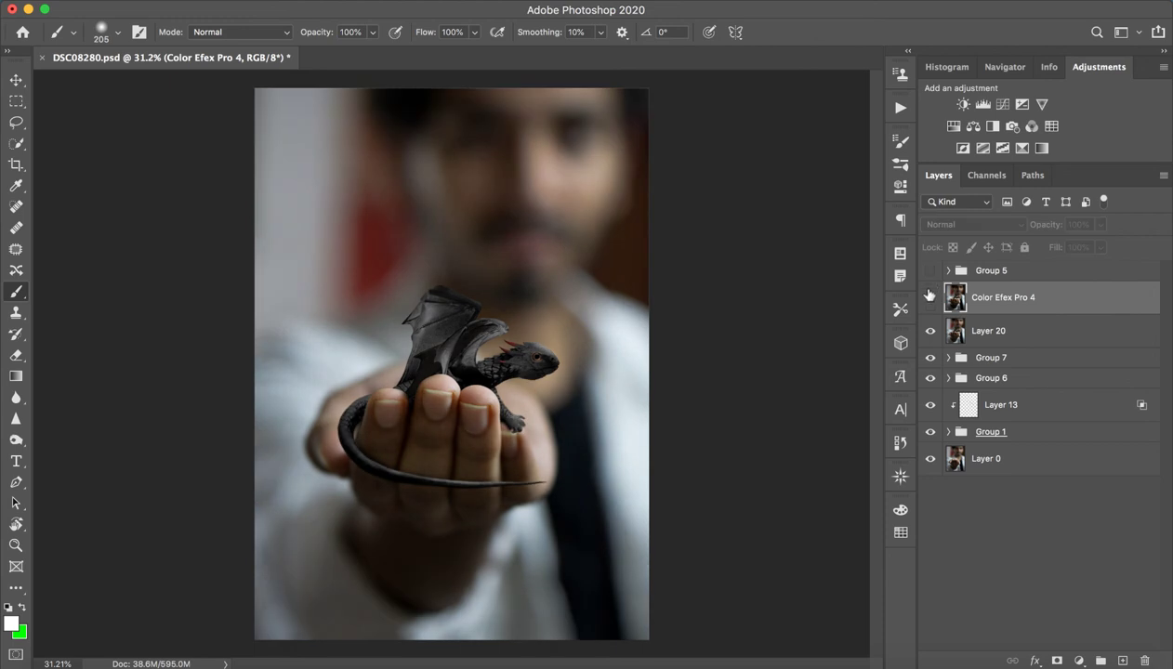
left_click(929, 297)
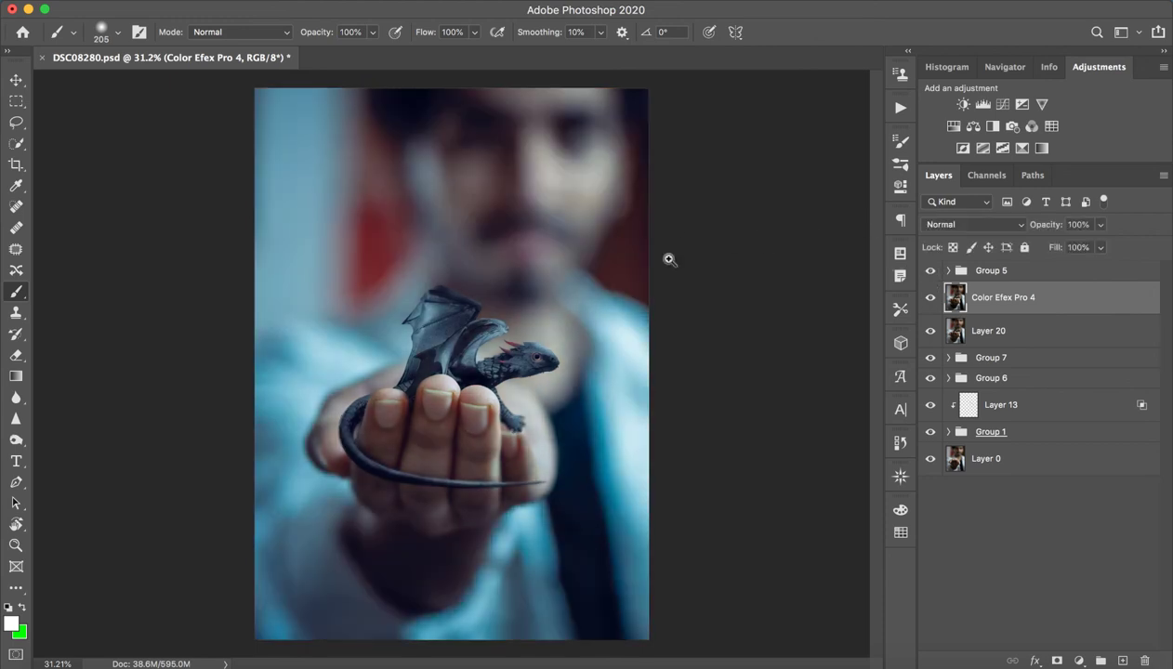
key("z")
left_click_drag(569, 311, 559, 372)
key("b")
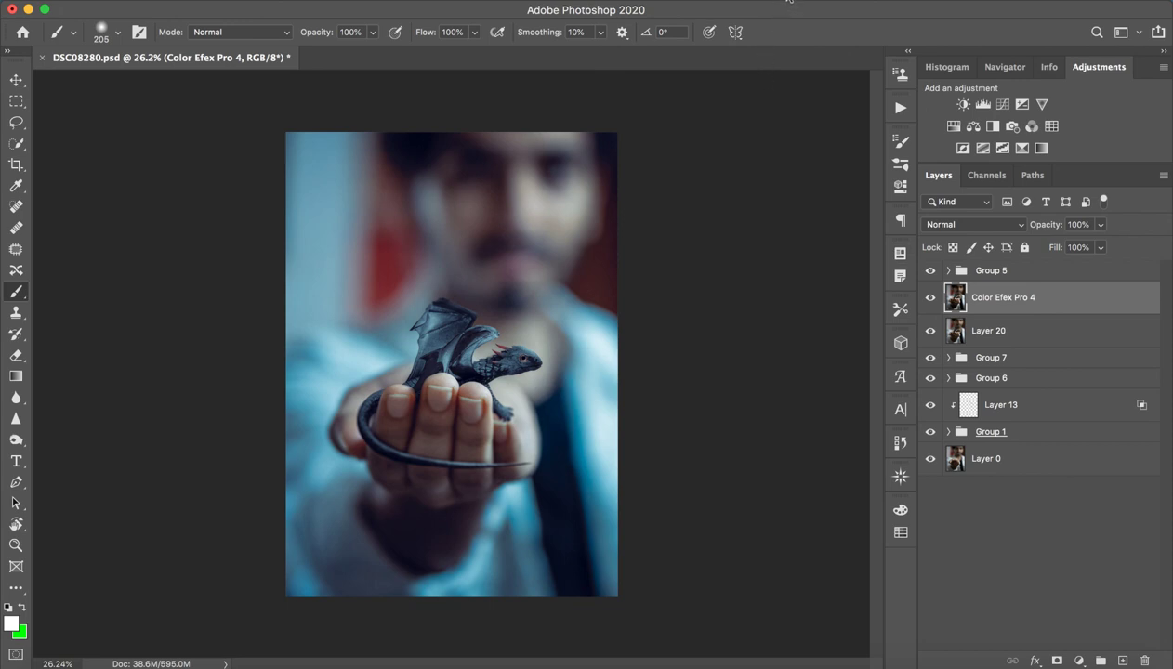
left_click(793, 1)
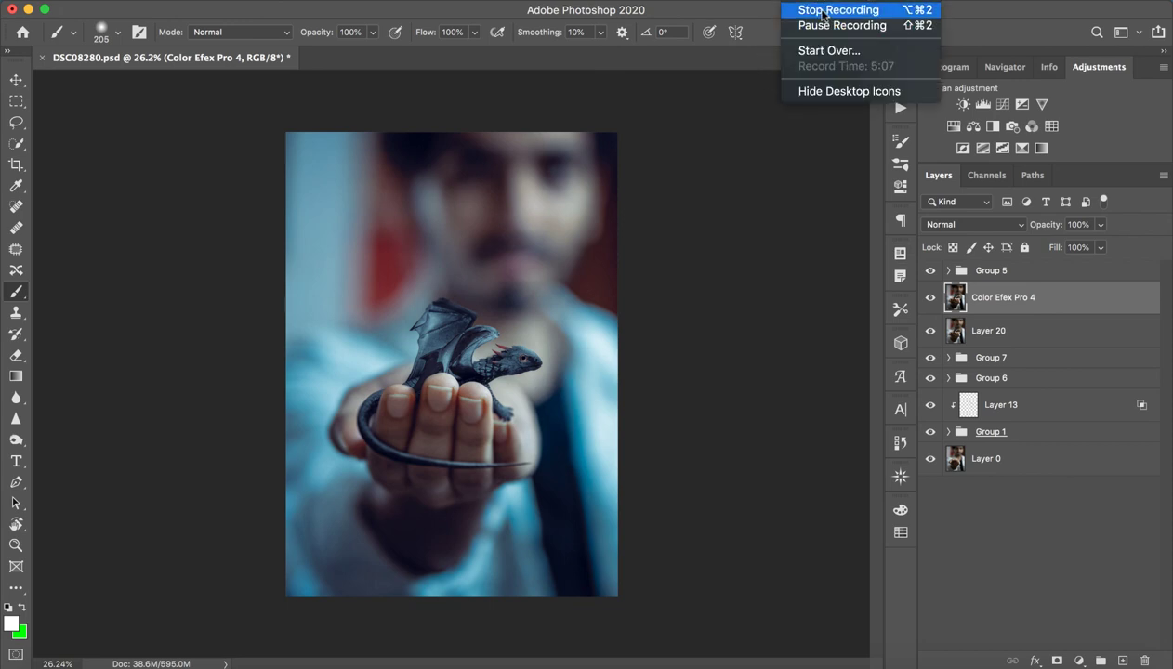